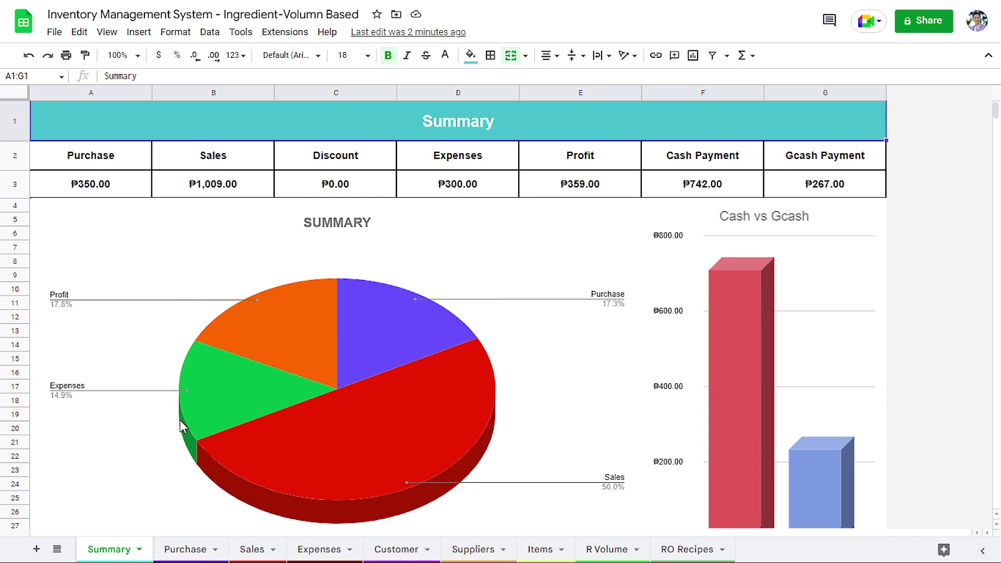
- Show the Purchase sheet zoomed to about 110% and select the Syrup 1 entry in B2
scroll(535, 413, "down", 3)
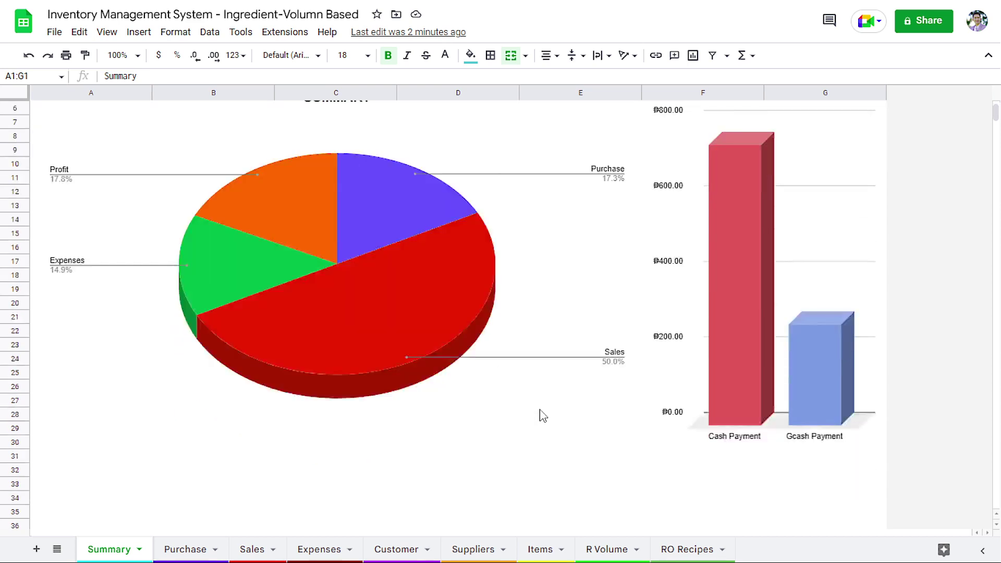
scroll(538, 413, "up", 3)
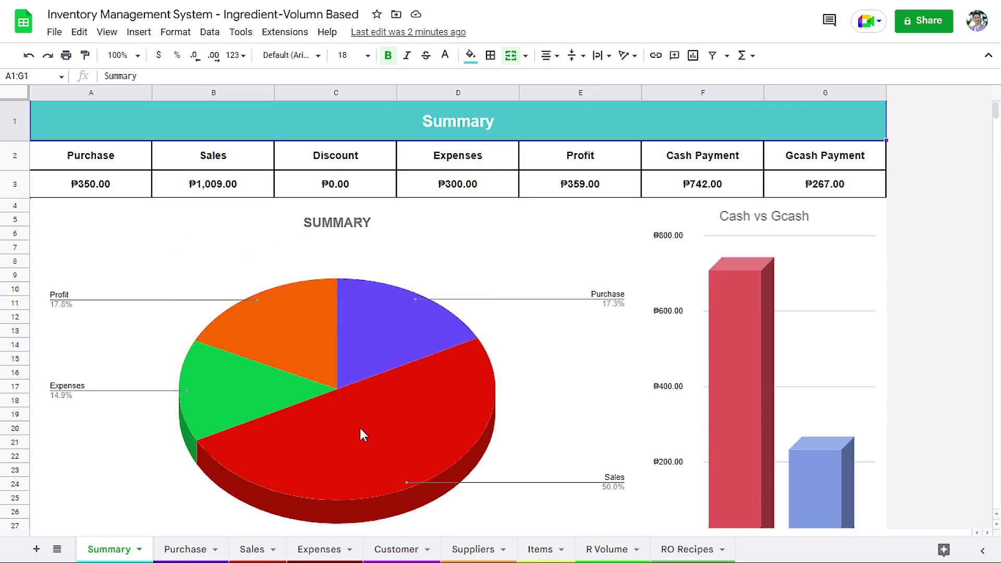
left_click(190, 554)
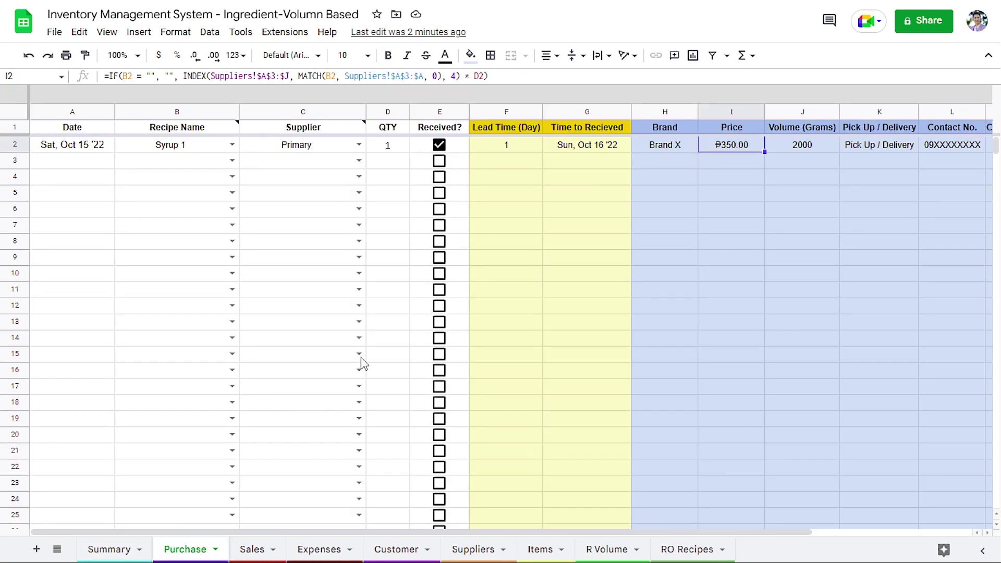
key("ctrl+0")
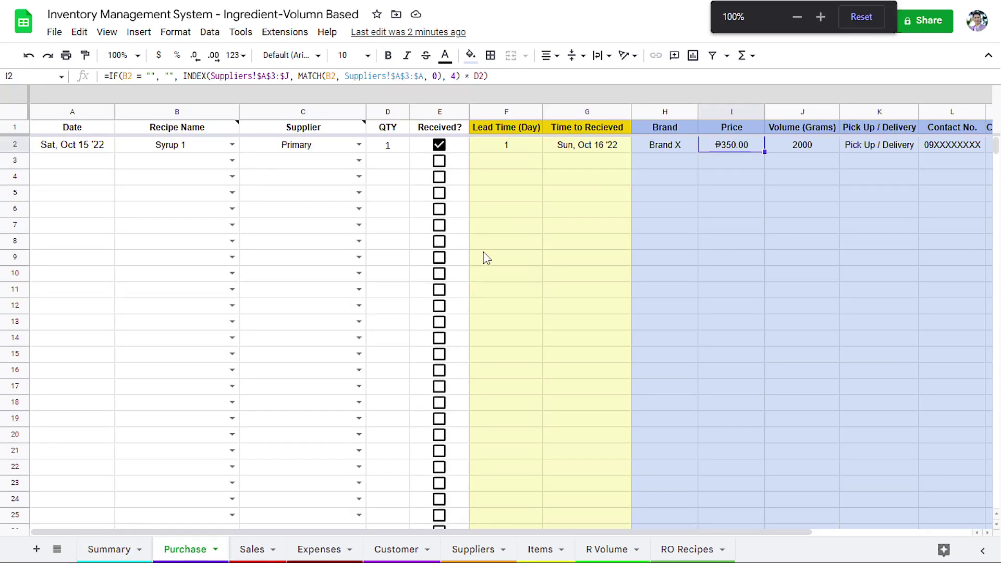
key("ctrl+plus")
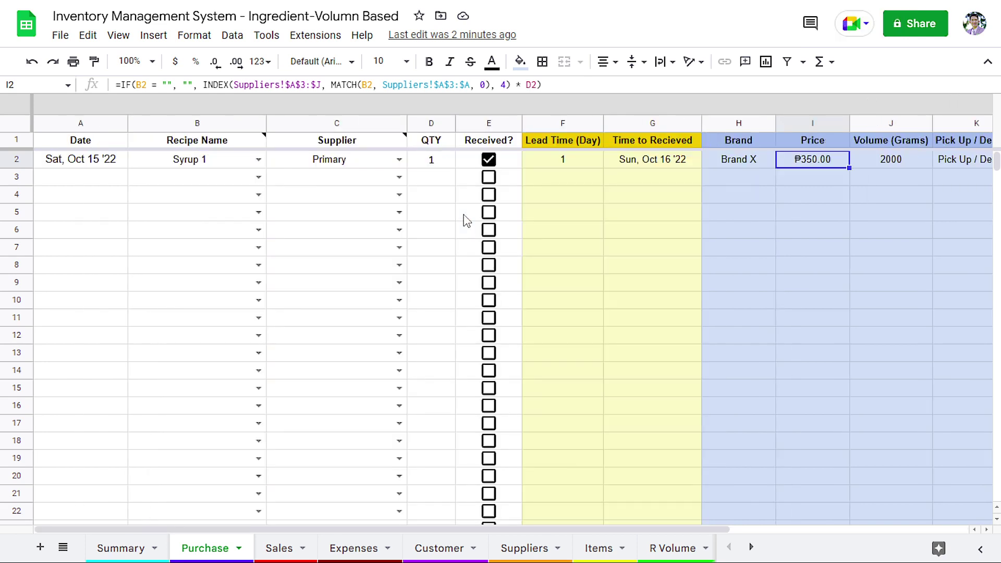
left_click(227, 165)
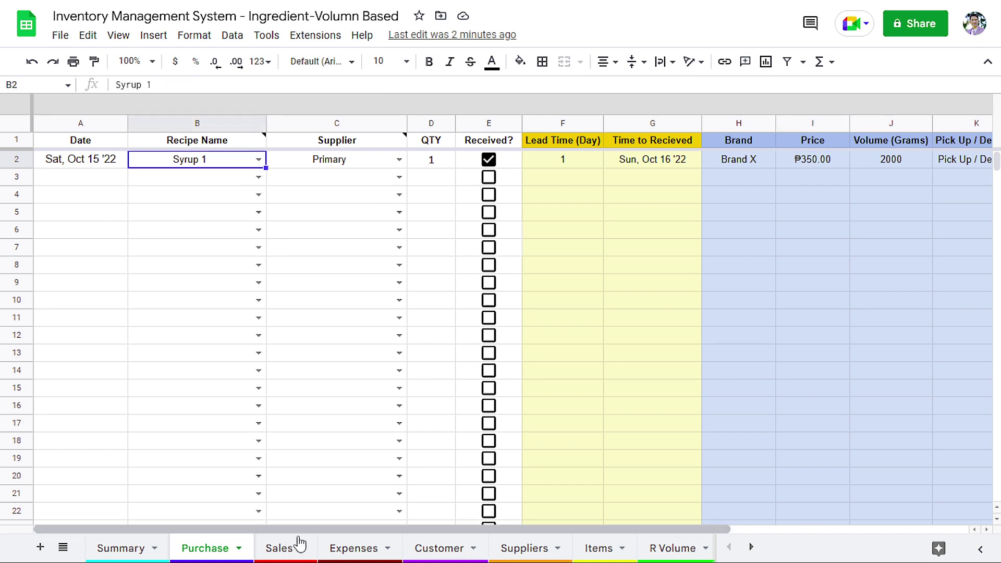
- Check the Sales sheet's item choices in C5 without picking one, then view Expenses
left_click(292, 550)
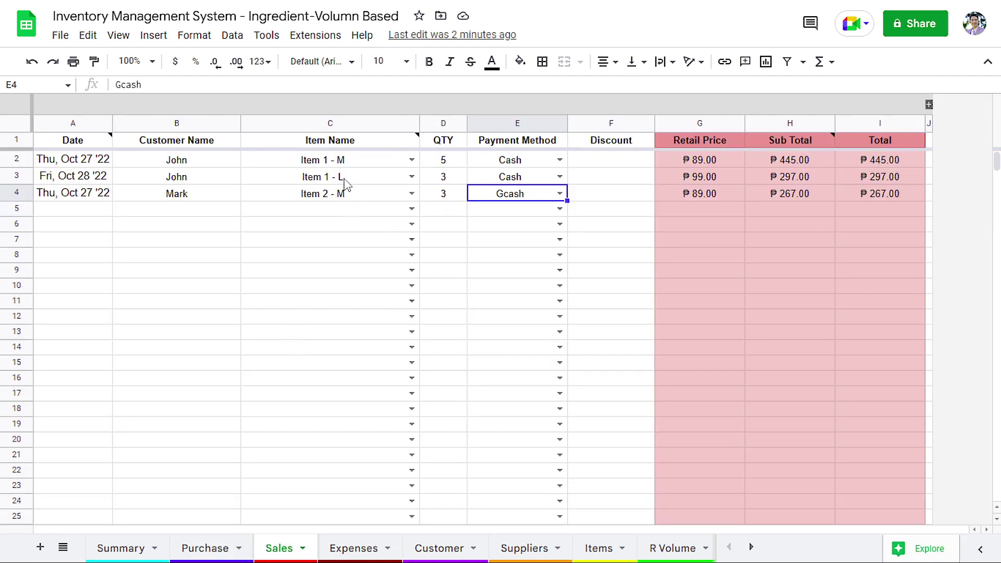
left_click(411, 209)
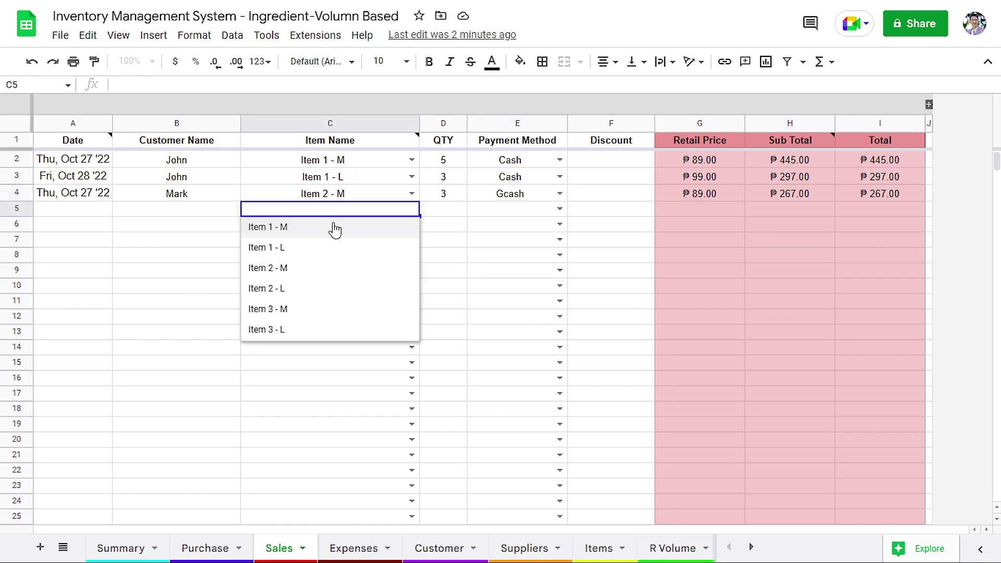
left_click(447, 212)
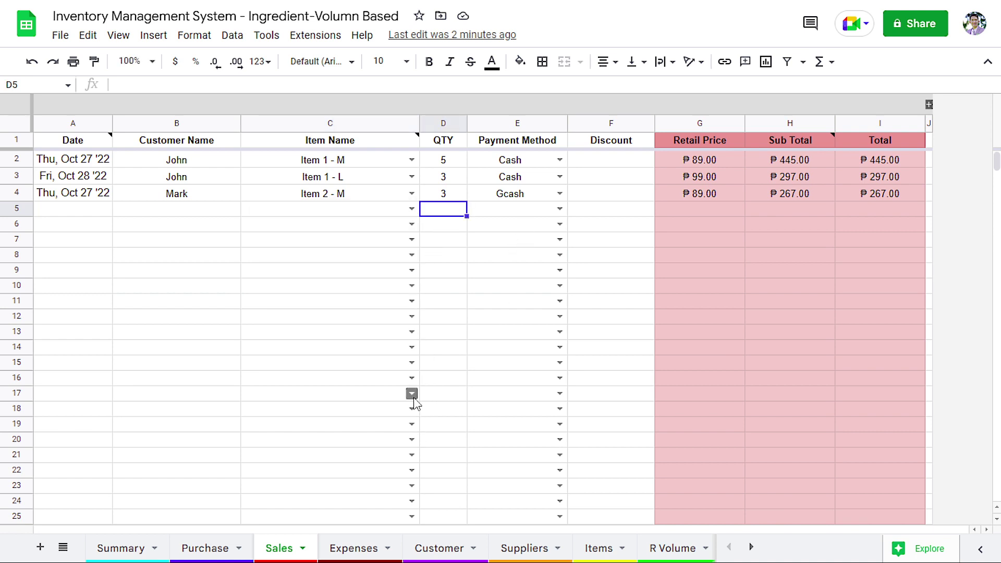
left_click(361, 551)
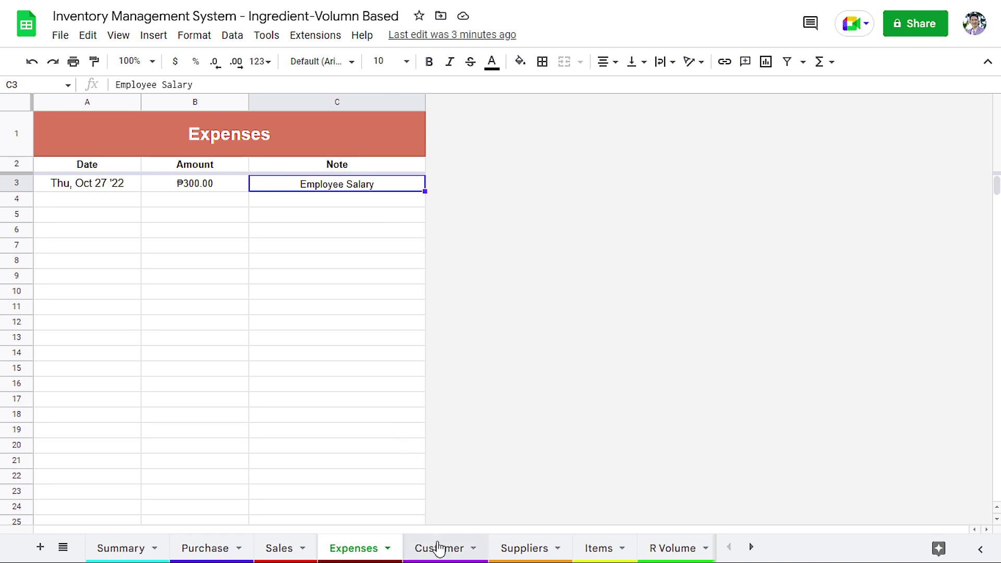
- Switch to the Customer Record sheet showing one customer's two sales totals
left_click(438, 548)
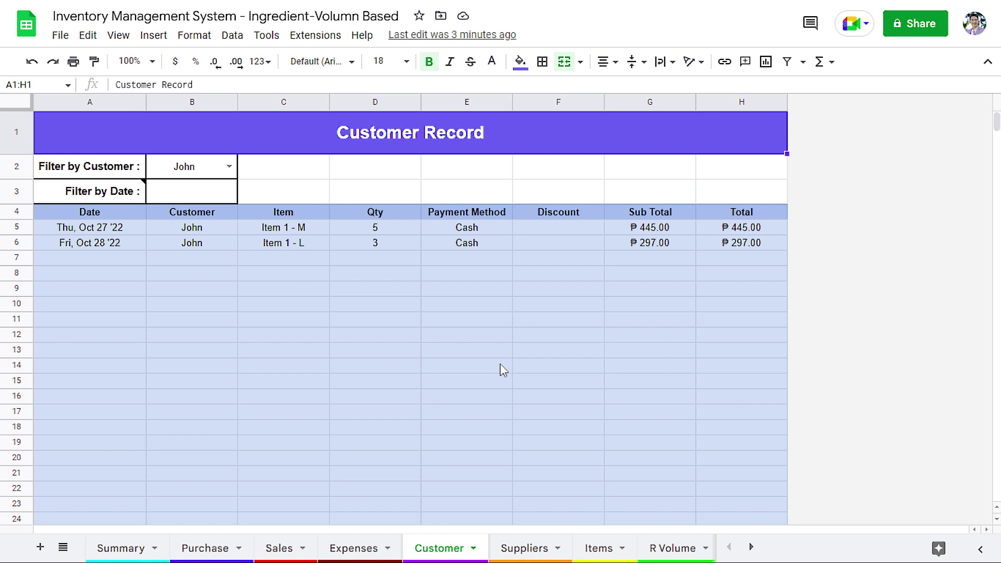
- On Registered Suppliers, select the brand and supplier entries of both Syrup 1 rows
left_click(524, 548)
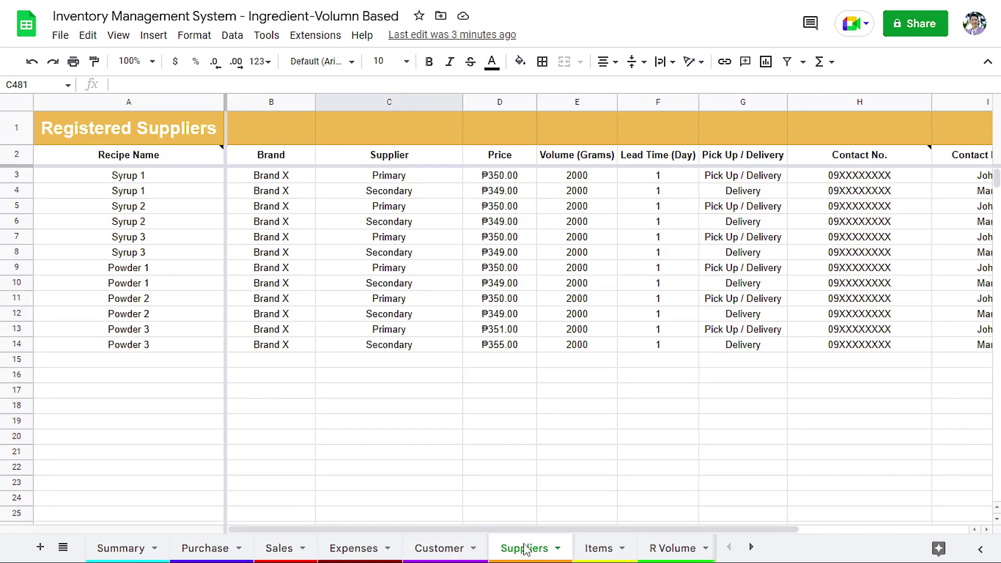
scroll(360, 305, "right", 3)
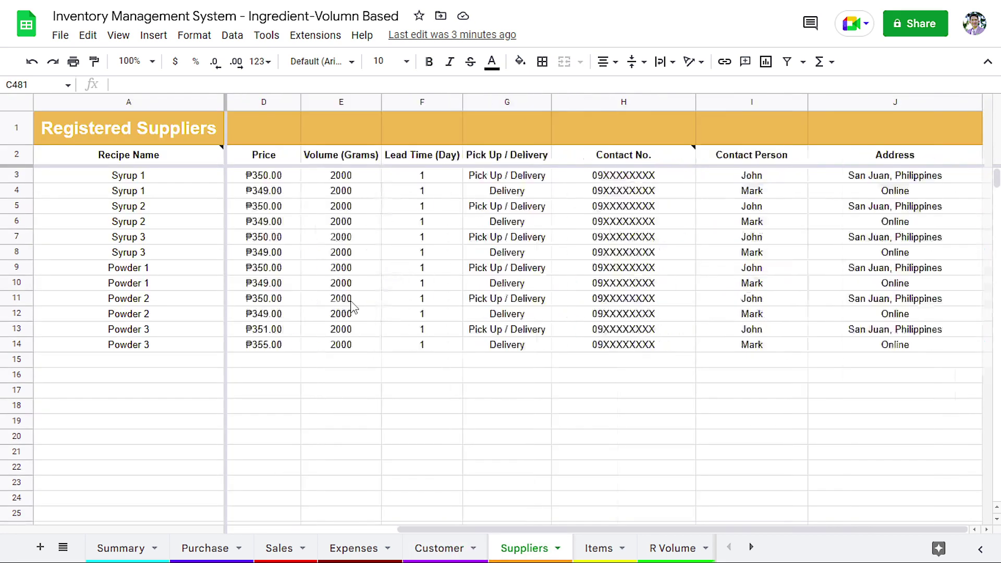
scroll(466, 317, "left", 3)
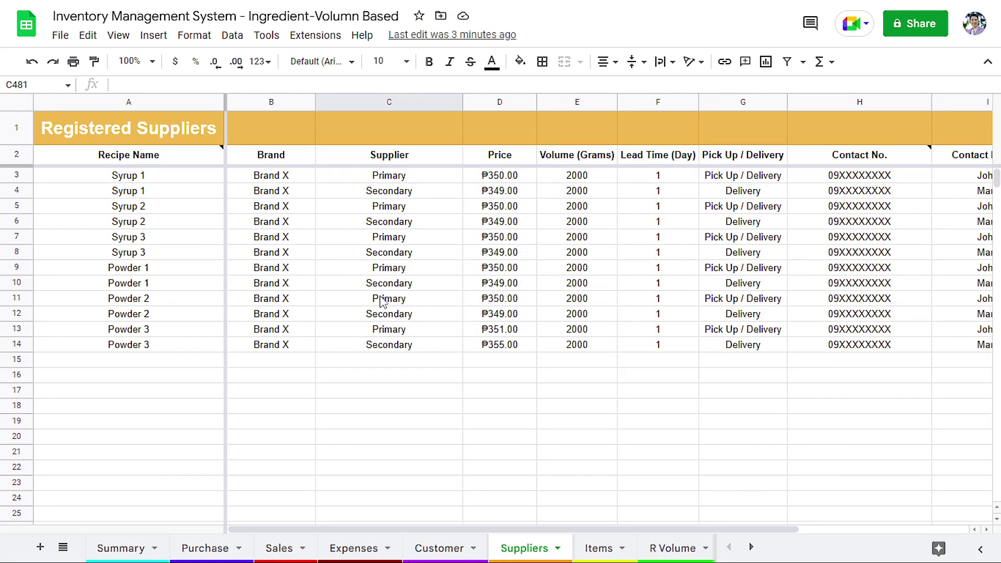
left_click(151, 178)
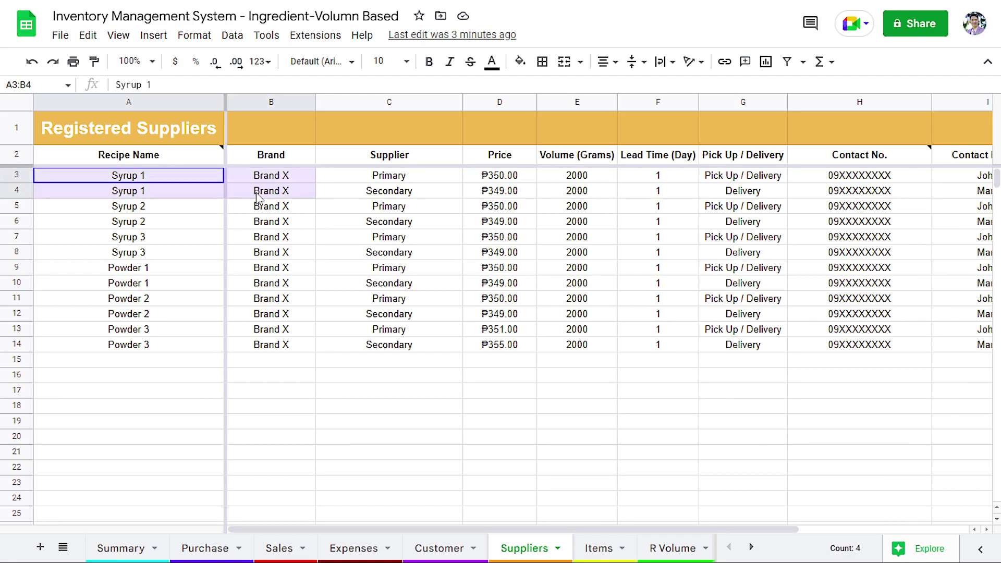
left_click_drag(165, 201, 353, 202)
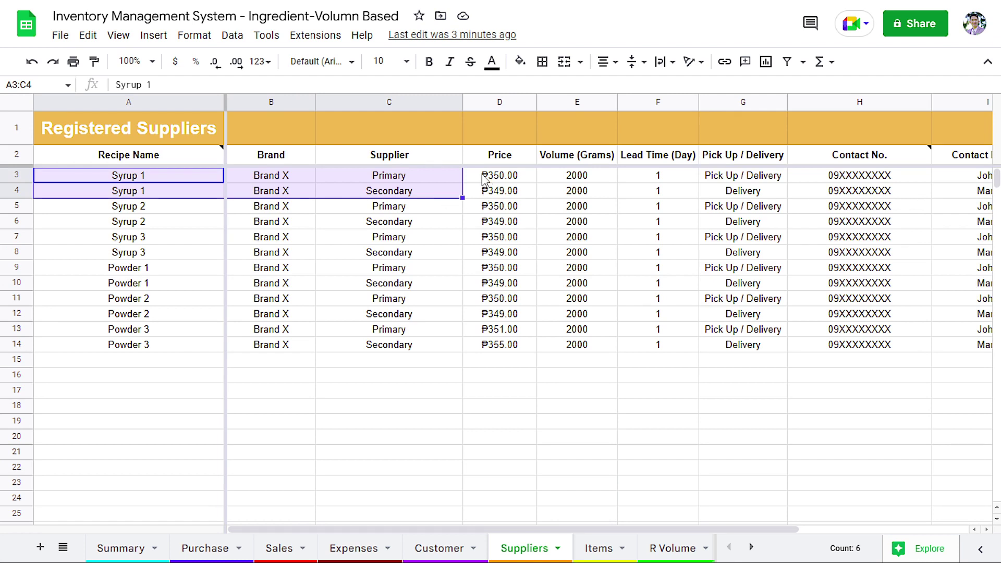
- Compare the two Syrup 1 prices and gram volumes, then select rows A3:J4 through Address
left_click_drag(479, 176, 482, 194)
scroll(482, 195, "right", 1)
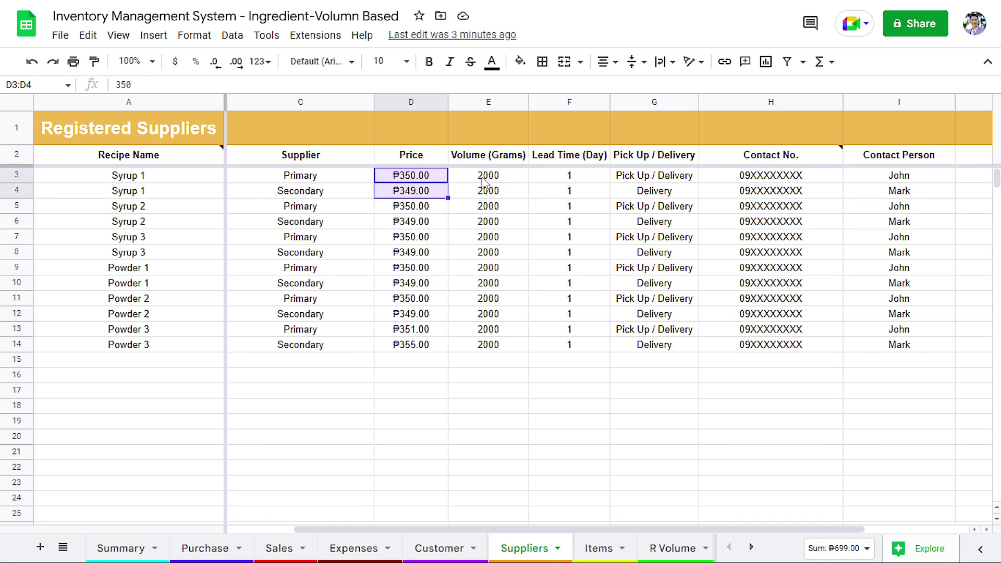
left_click_drag(483, 177, 488, 190)
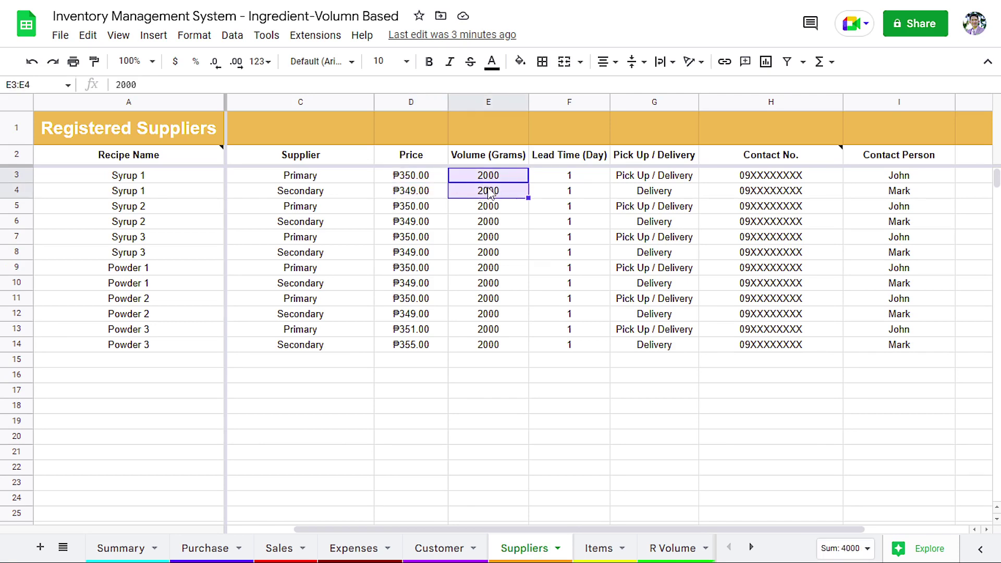
scroll(489, 193, "left", 1)
left_click_drag(149, 180, 154, 195)
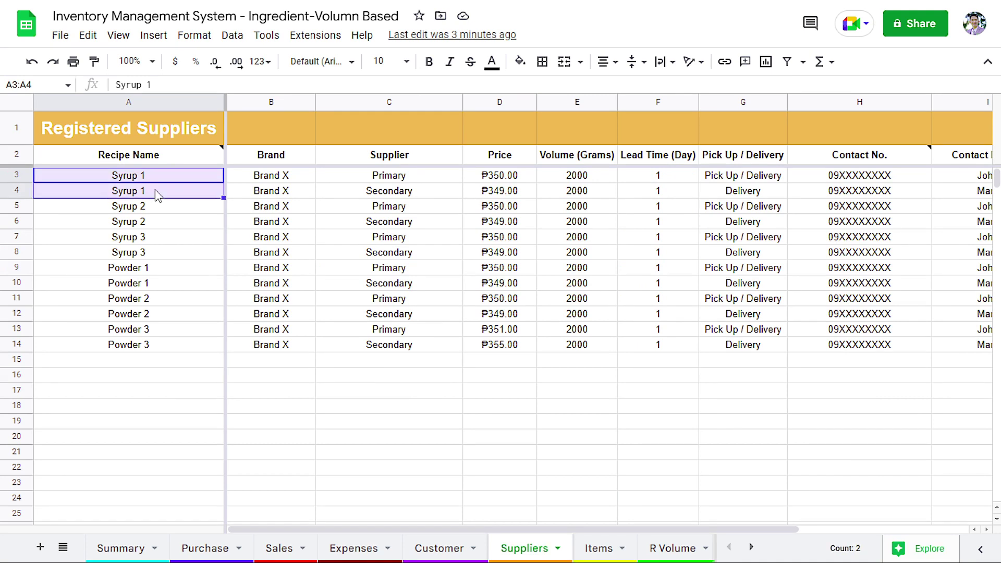
key("ctrl+shift+Right")
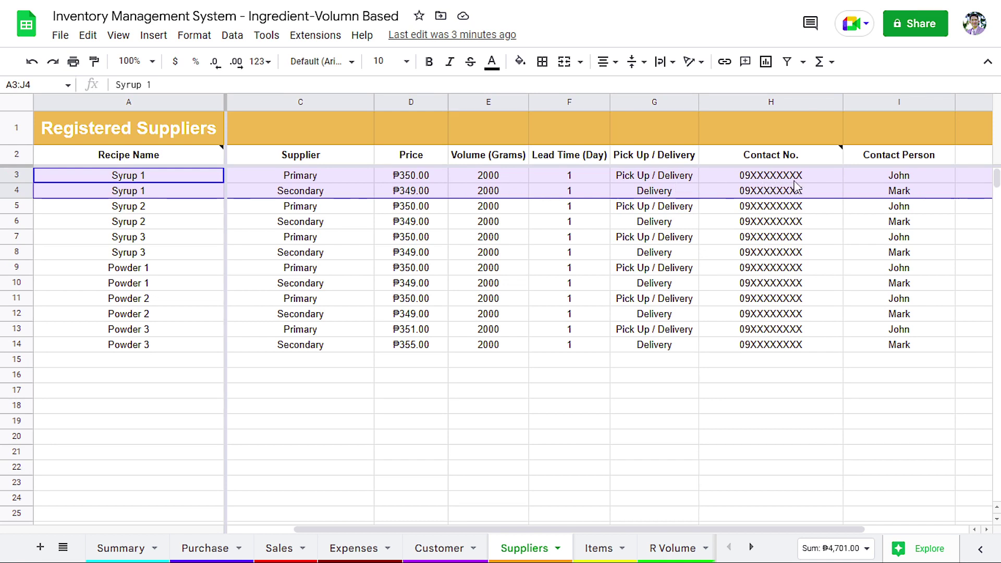
scroll(784, 189, "right", 2)
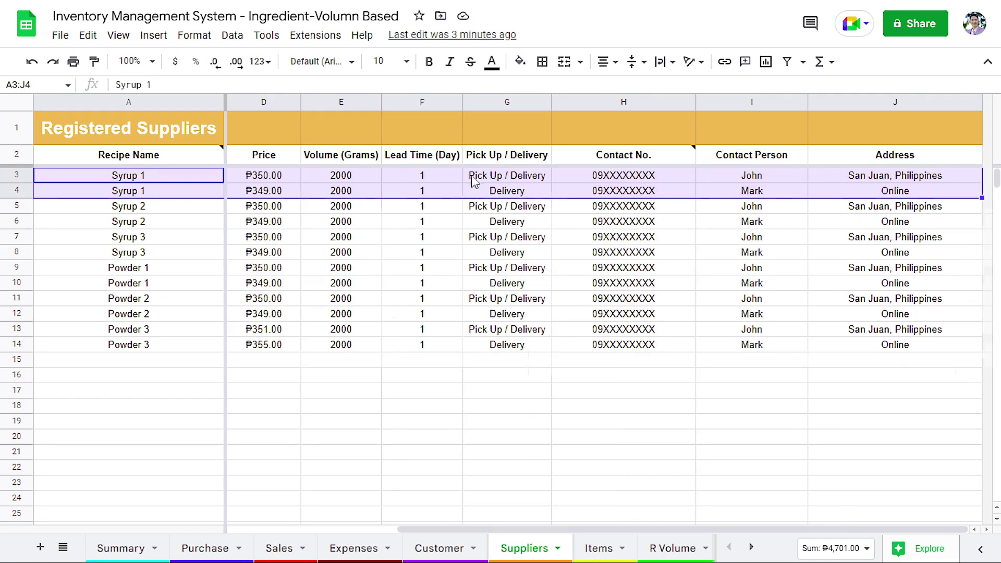
scroll(394, 240, "left", 2)
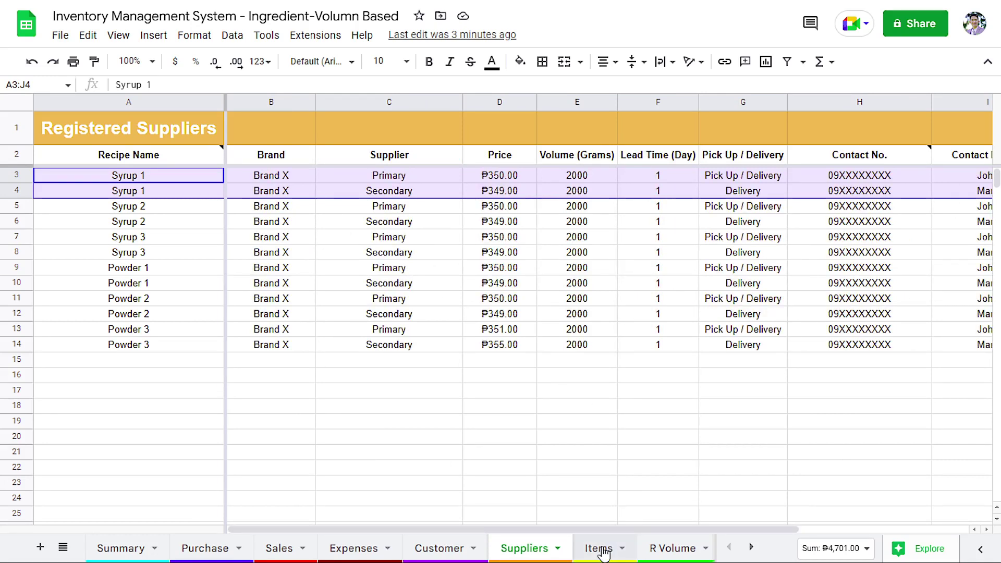
key("ctrl+shift+Page_Down")
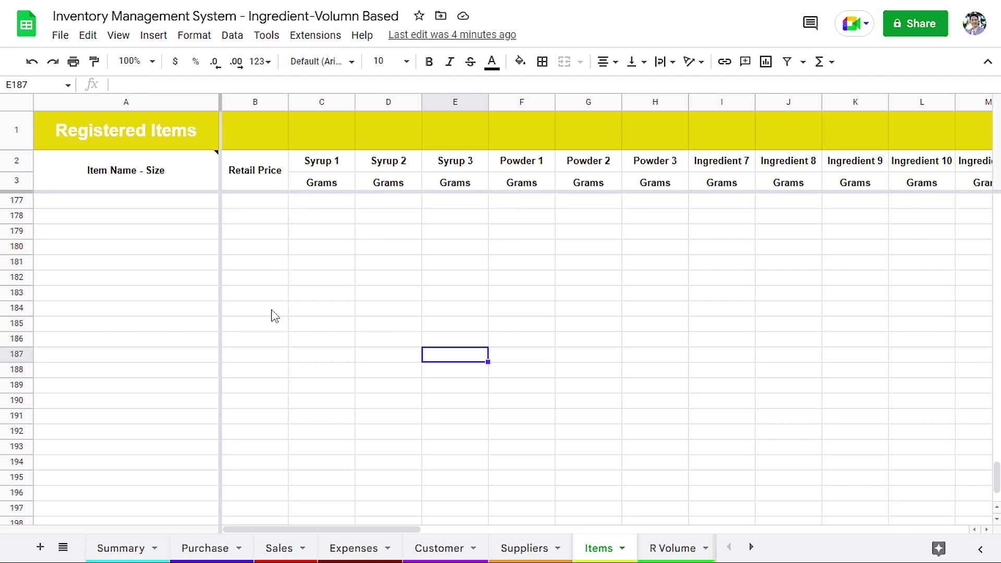
left_click_drag(996, 451, 996, 203)
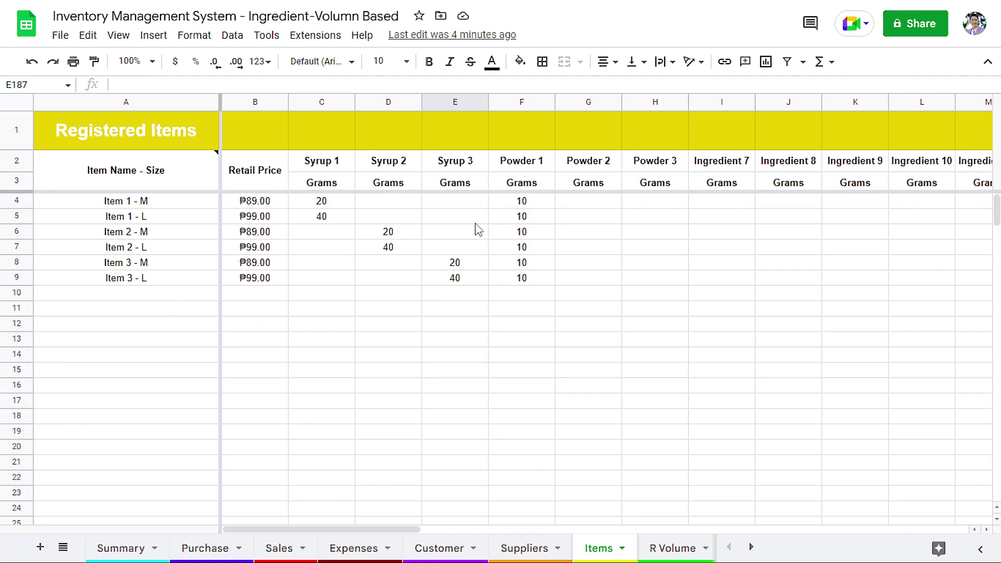
left_click(151, 204)
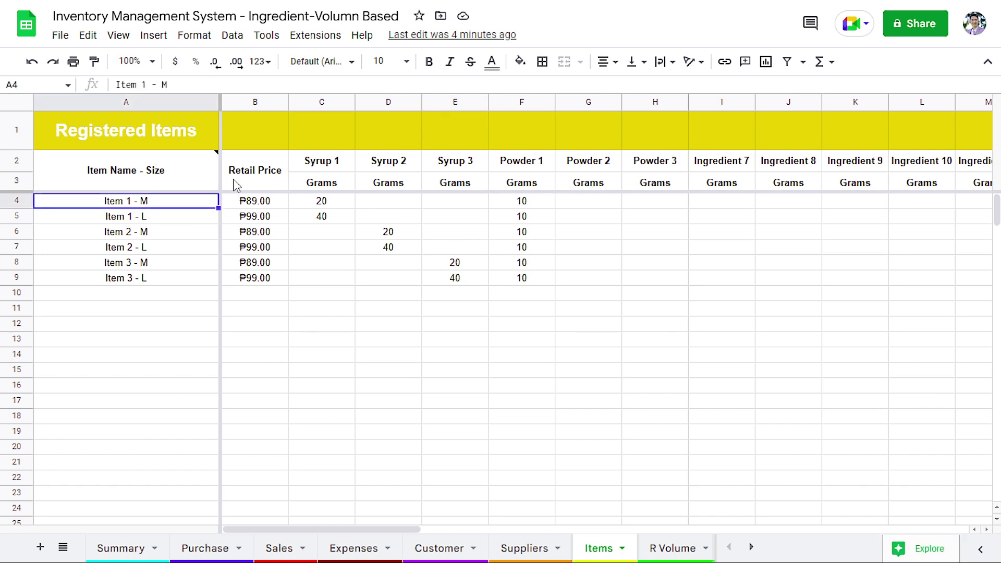
left_click(254, 204)
left_click(313, 206)
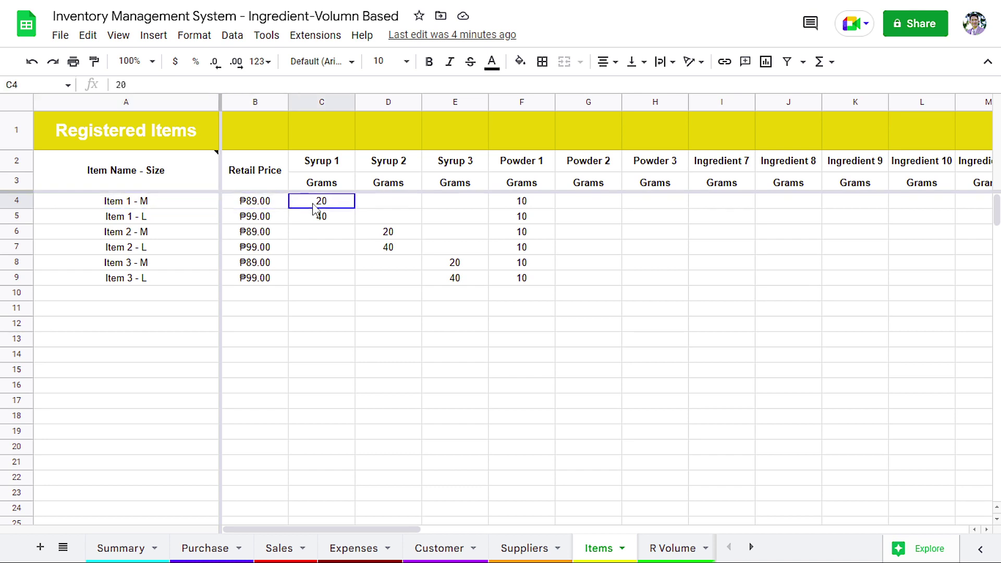
left_click_drag(313, 206, 728, 210)
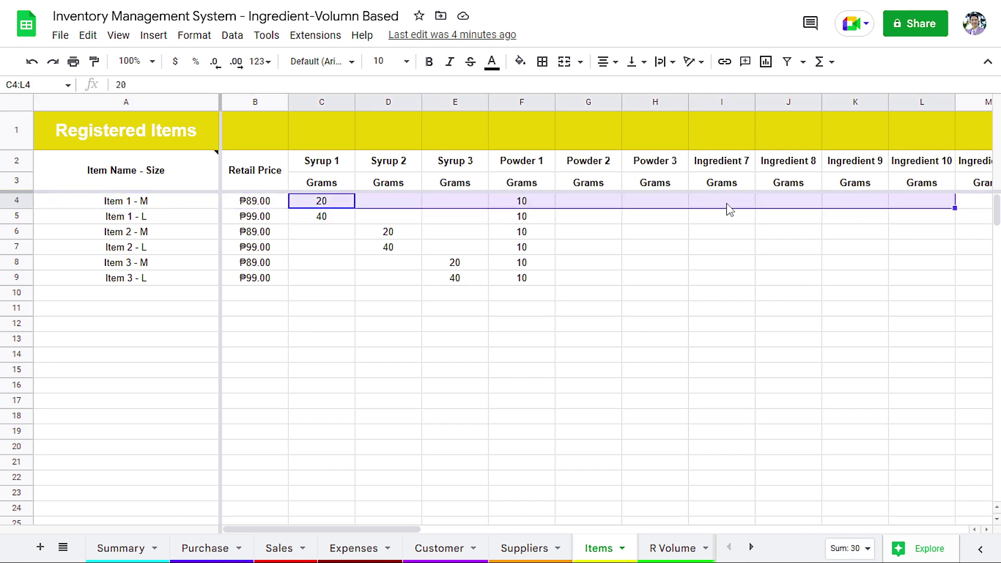
left_click(141, 205)
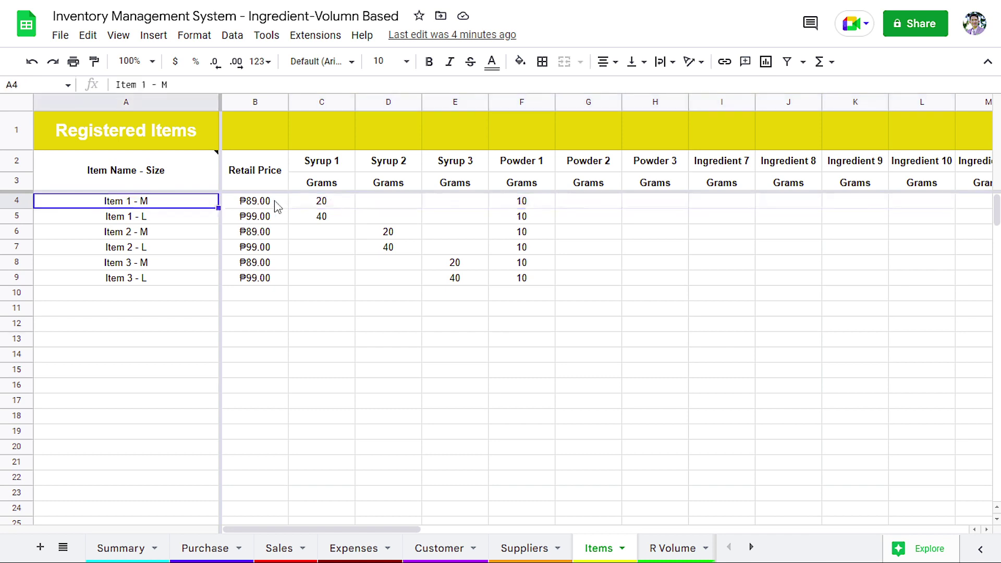
left_click(325, 207)
left_click(324, 168)
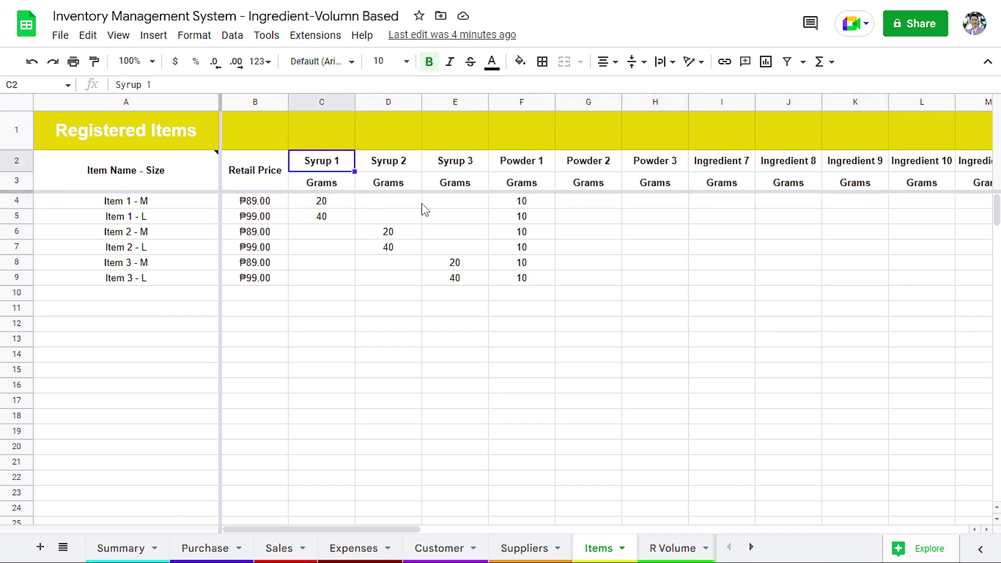
left_click(530, 205)
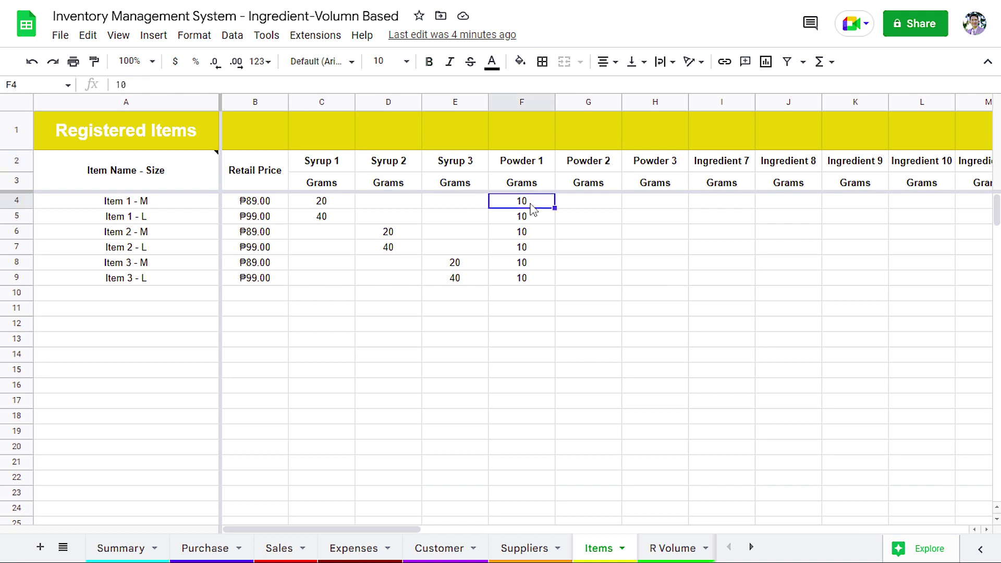
left_click(531, 165)
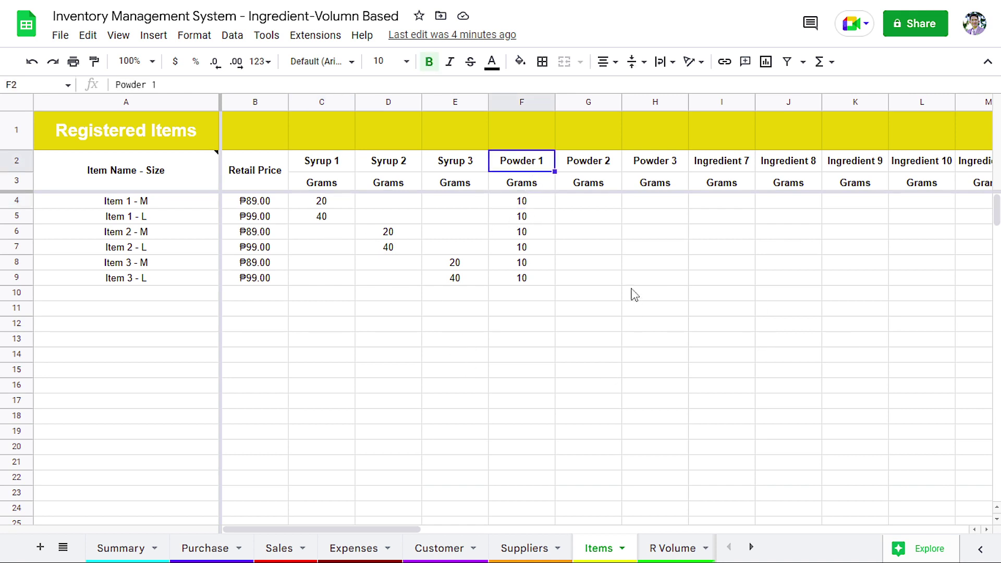
scroll(617, 269, "right", 2)
scroll(617, 269, "right", 5)
scroll(616, 269, "right", 2)
scroll(617, 268, "right", 4)
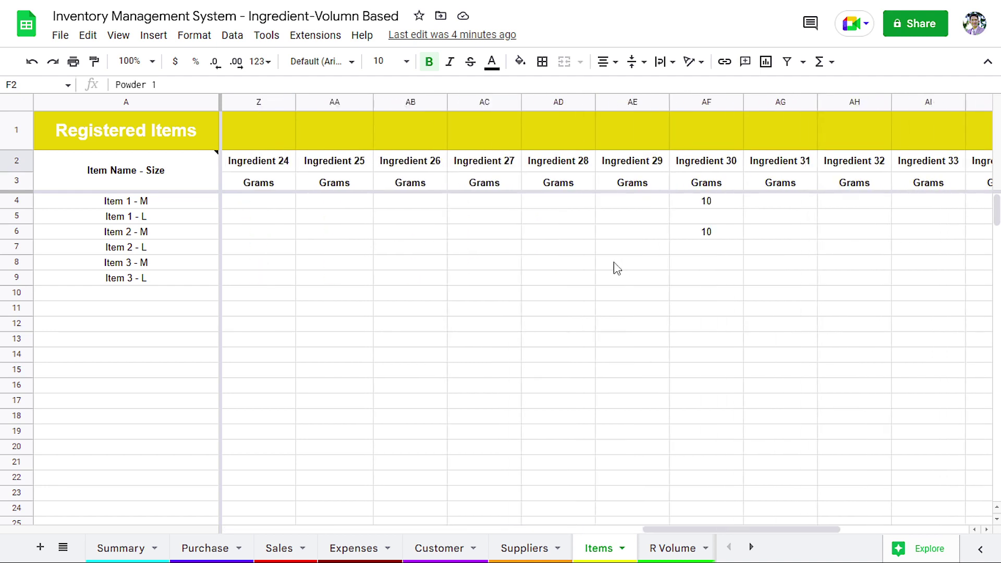
scroll(617, 268, "right", 3)
scroll(616, 269, "right", 1)
scroll(615, 268, "left", 4)
scroll(521, 281, "left", 7)
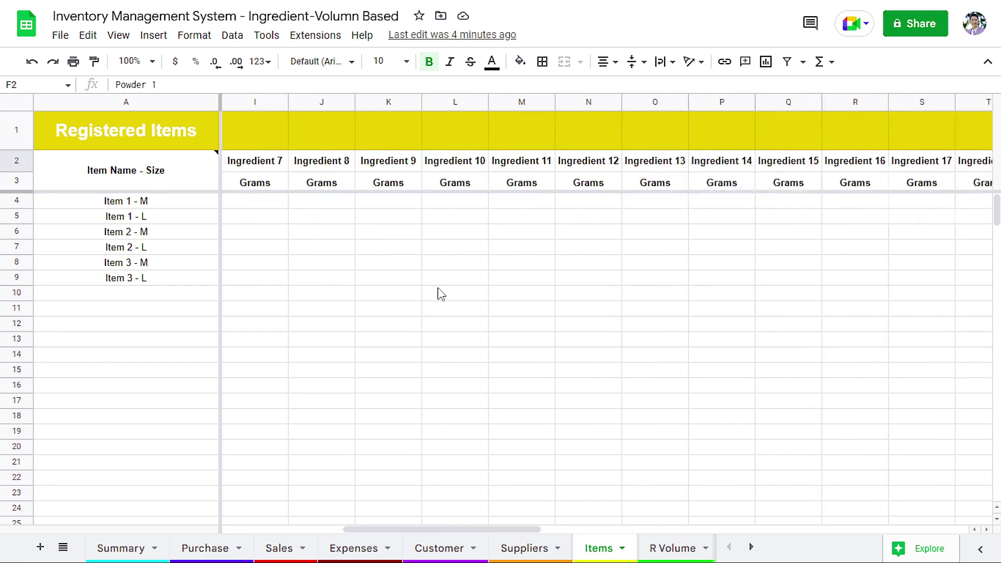
scroll(397, 293, "left", 3)
left_click_drag(128, 203, 138, 448)
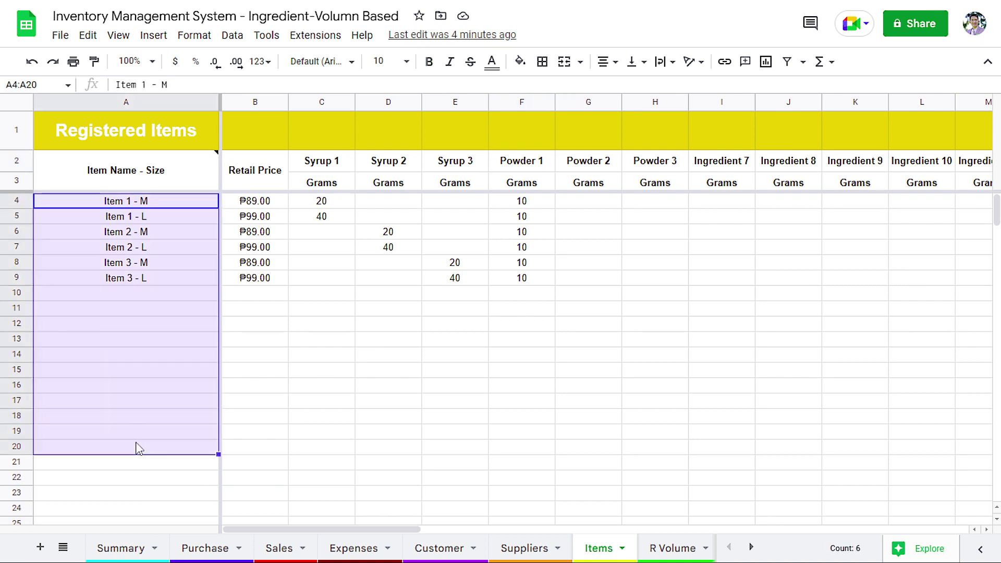
- On R Volume, select the manual input and computed volume ranges, then inspect Syrup 1's purchased volume
left_click(676, 548)
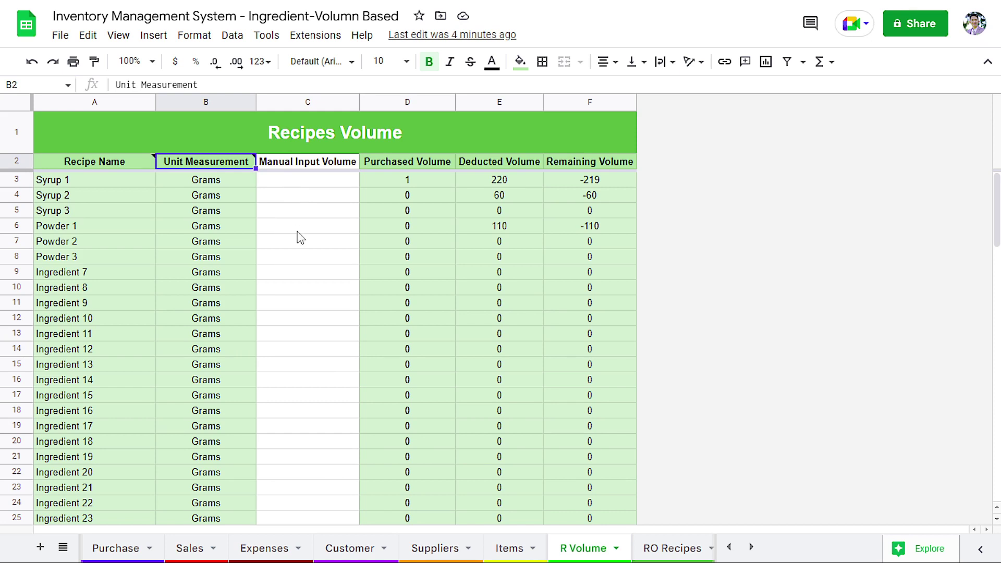
left_click_drag(297, 179, 327, 476)
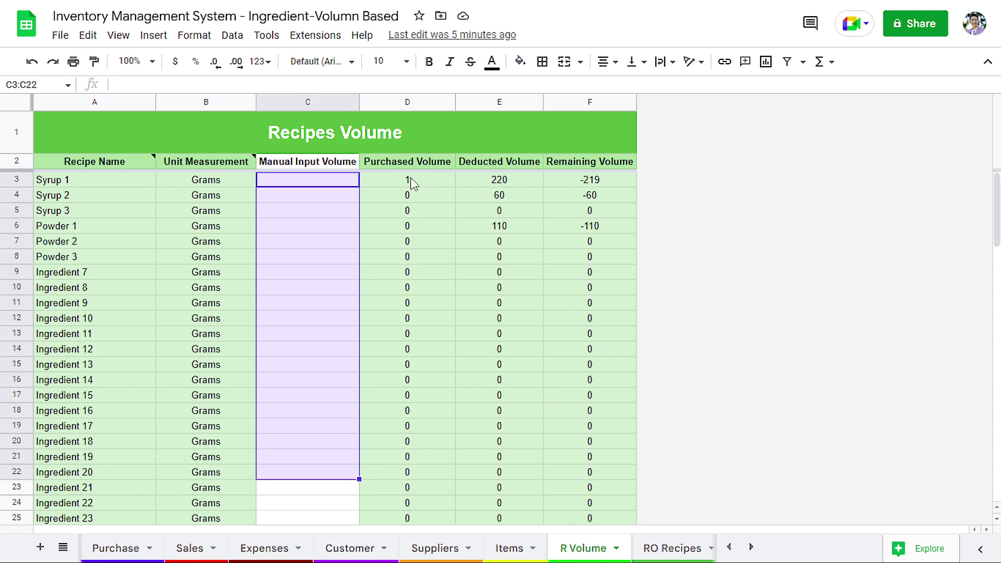
mouse_move(407, 179)
left_mouse_down()
mouse_move(601, 352)
mouse_move(366, 342)
left_mouse_up()
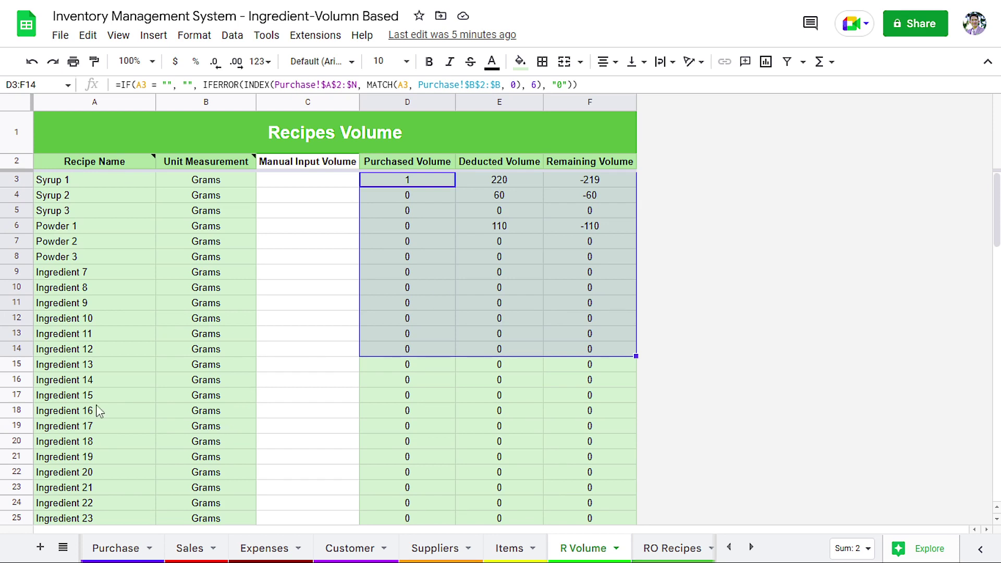
left_click(419, 179)
key("Down")
key("Up")
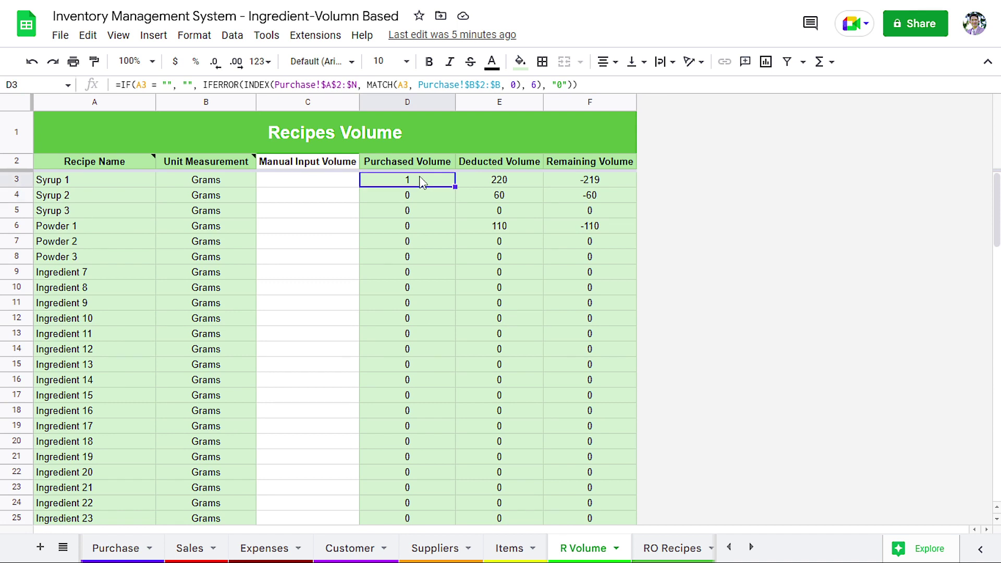
- Select the Purchased, Deducted and Remaining Volume columns in turn, ending on Purchased
left_click_drag(433, 185, 436, 370)
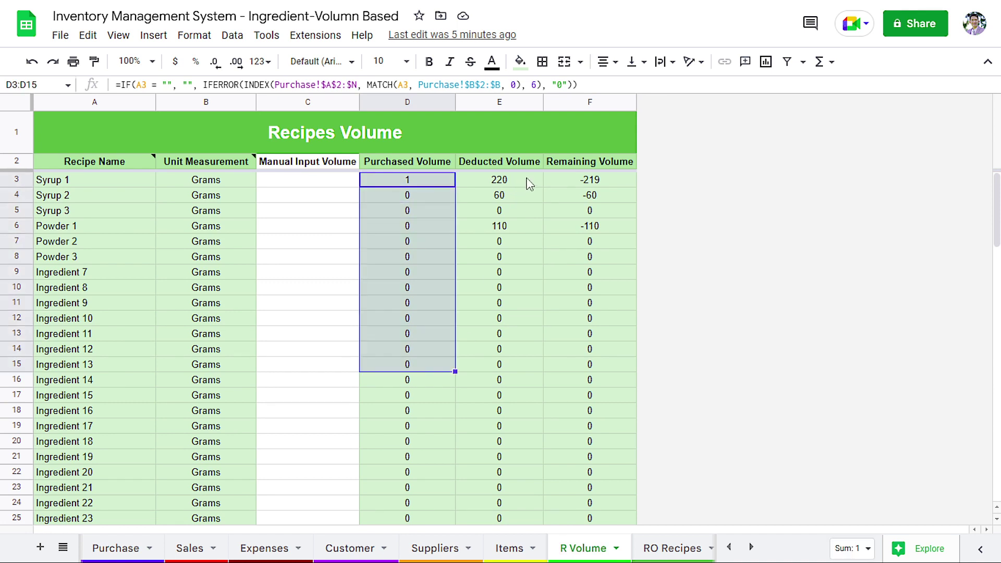
key("Right")
key("shift+Down")
key("shift+Down")
key("shift+Down")
key("shift+Down")
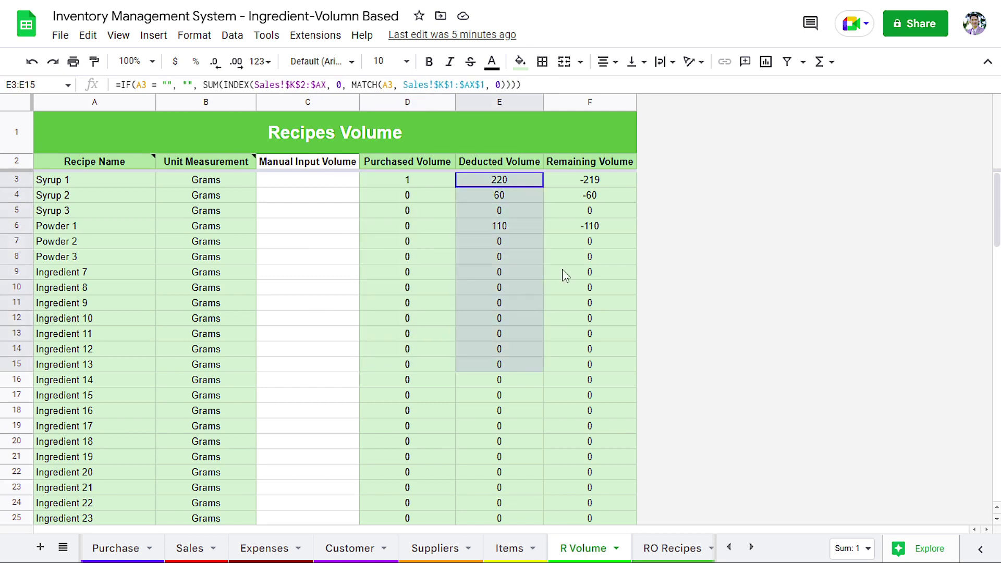
key("Right")
key("shift+Down")
key("shift+Down")
key("shift+Down")
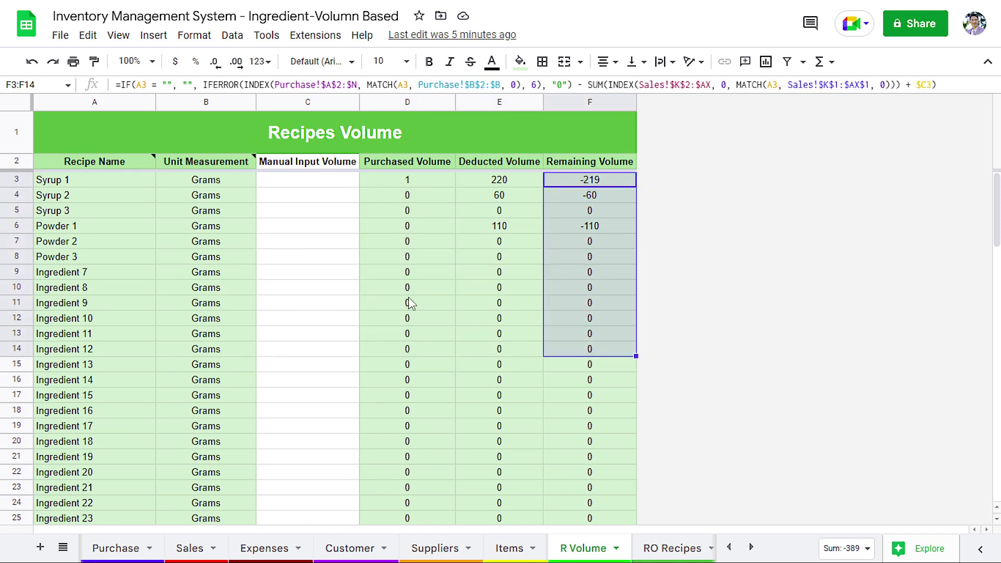
key("Left")
key("shift+Down")
key("shift+Down")
key("shift+Down")
key("shift+Down")
key("shift+Down")
key("shift+Down")
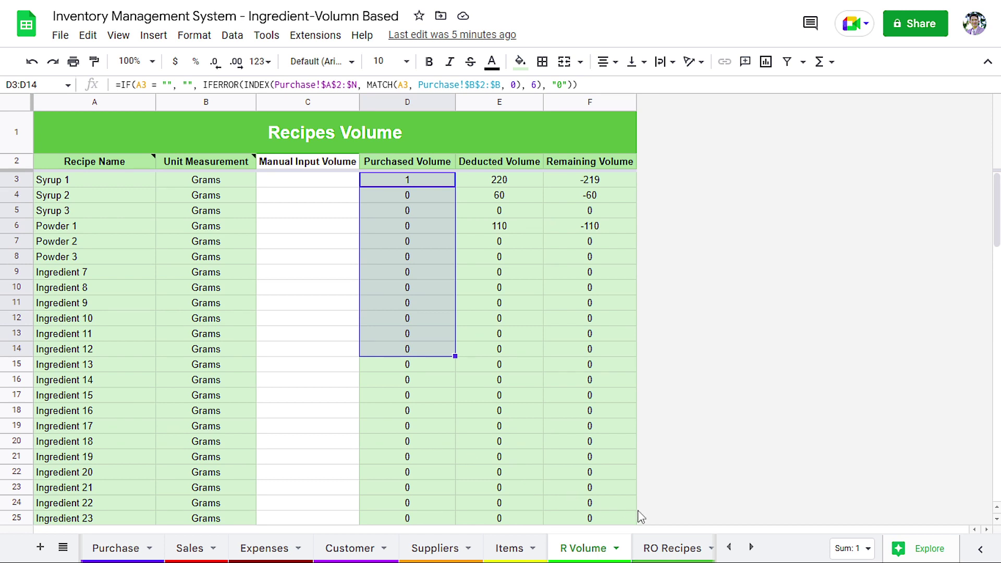
- Review the RO Recipes 200 threshold, running-out recipes A4:C7 and Syrup 1's supplier, then return to Purchase
left_click(666, 550)
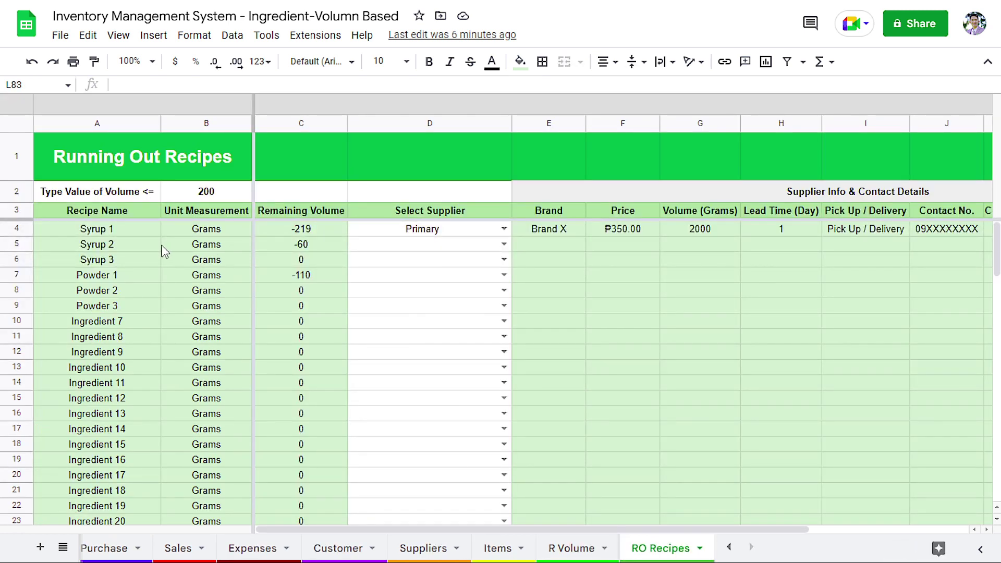
left_click(204, 199)
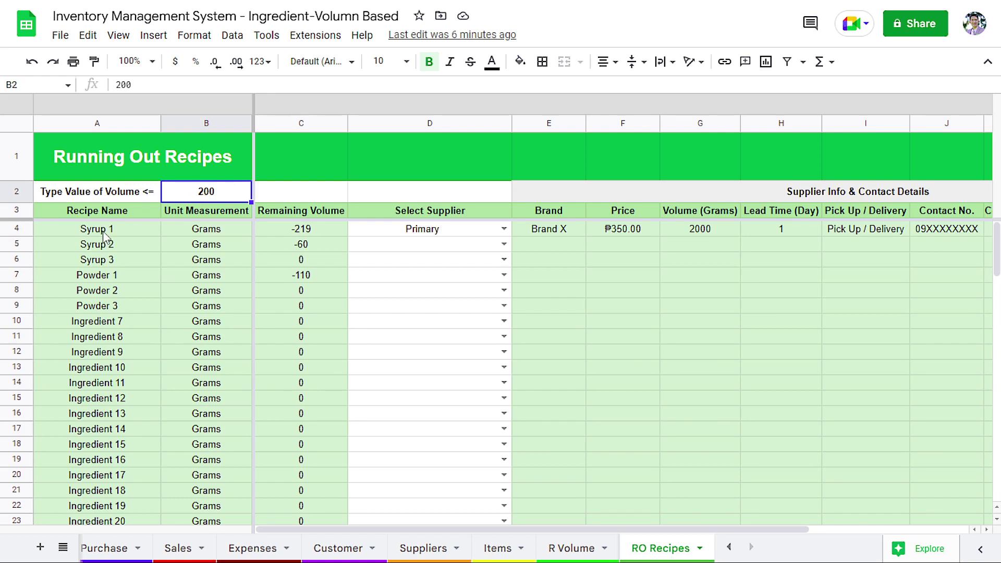
left_click_drag(97, 229, 324, 284)
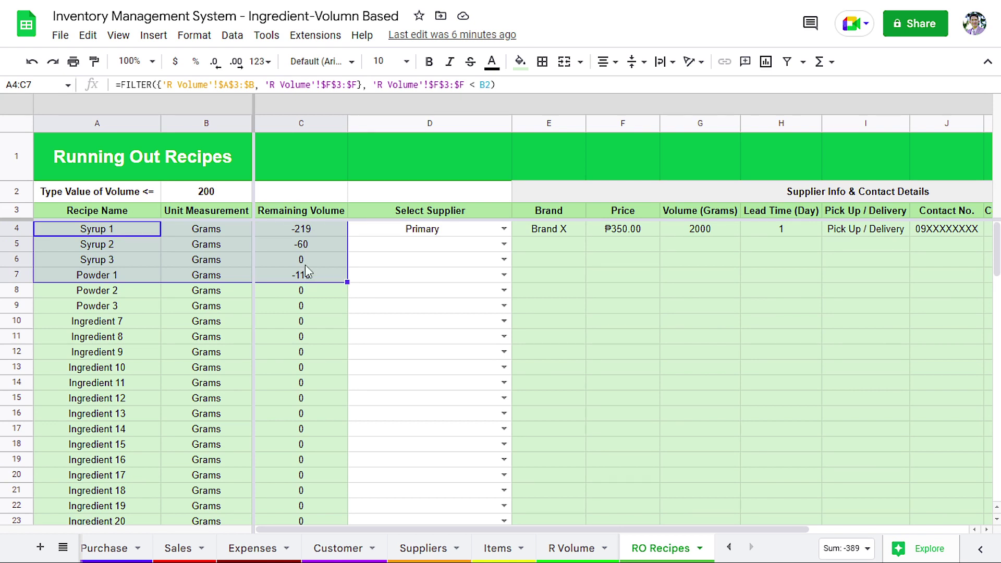
left_click(502, 232)
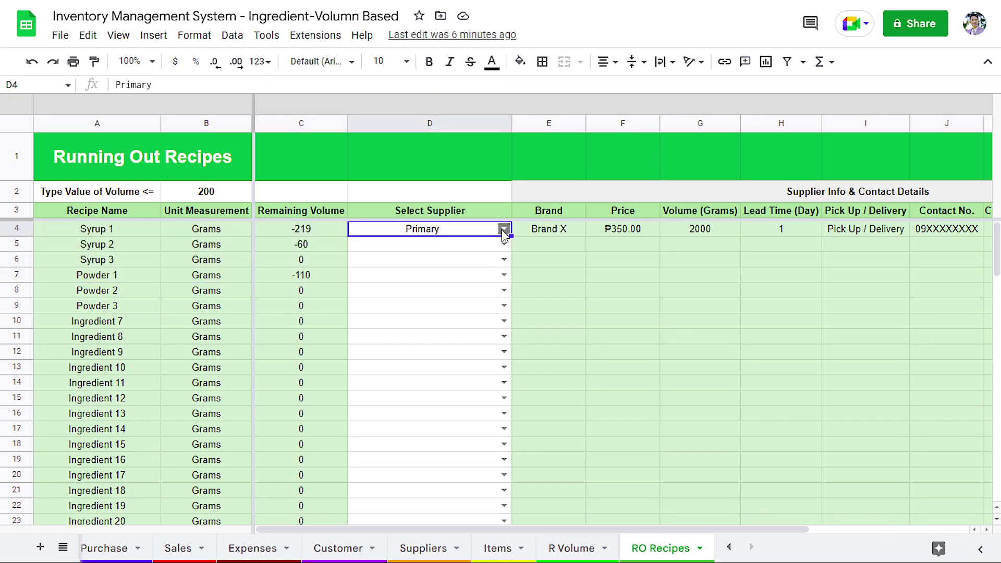
scroll(521, 234, "right", 3)
scroll(706, 261, "left", 3)
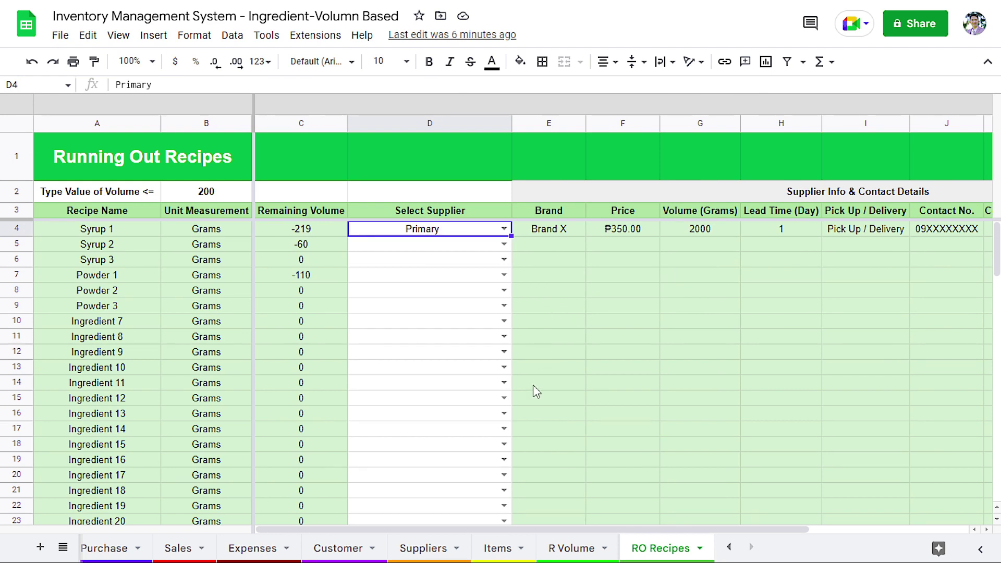
left_click(124, 548)
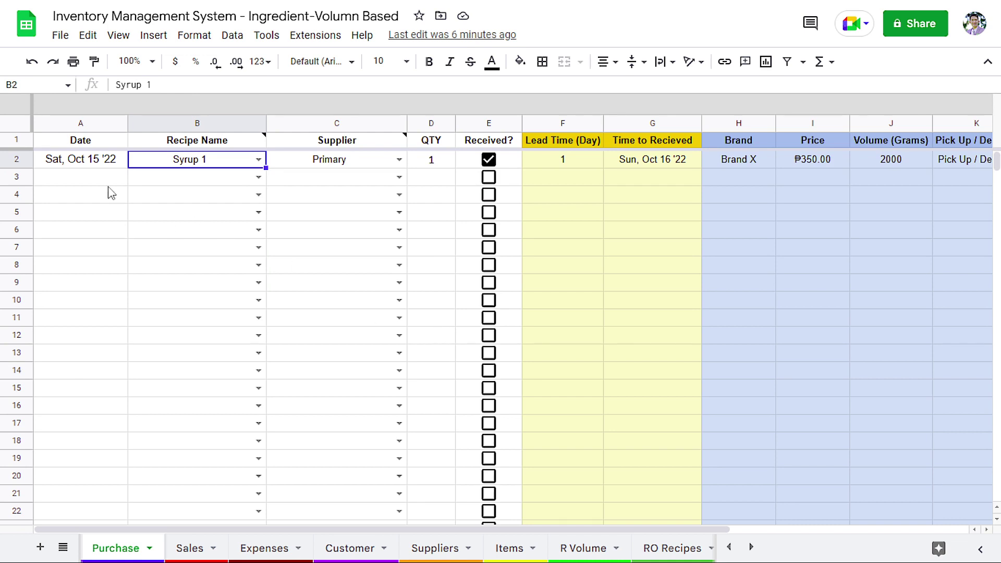
- Start a new purchase row with today's date, recipe Syrup 1 and supplier Primary
left_click(103, 191)
key("ctrl+semicolon")
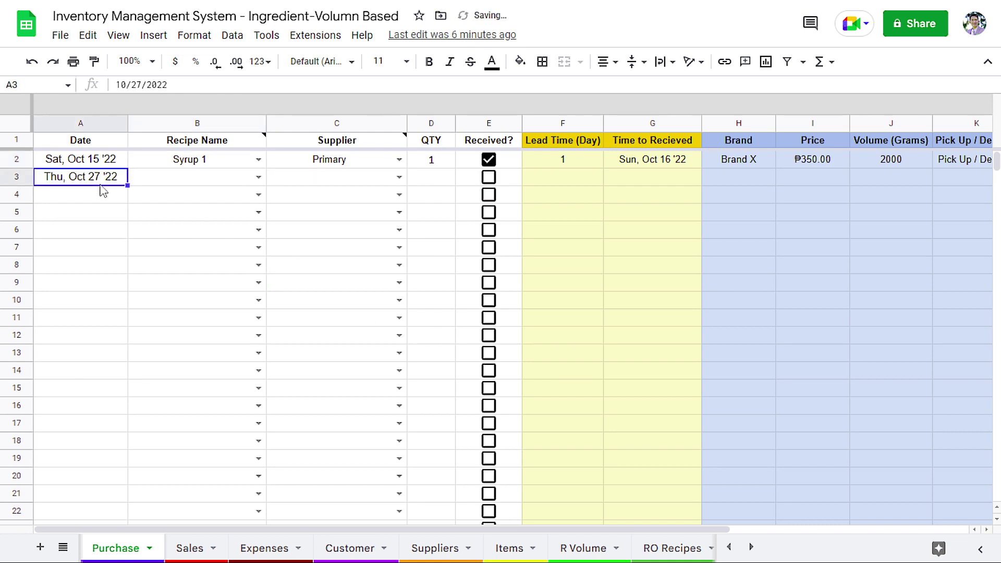
left_click(239, 179)
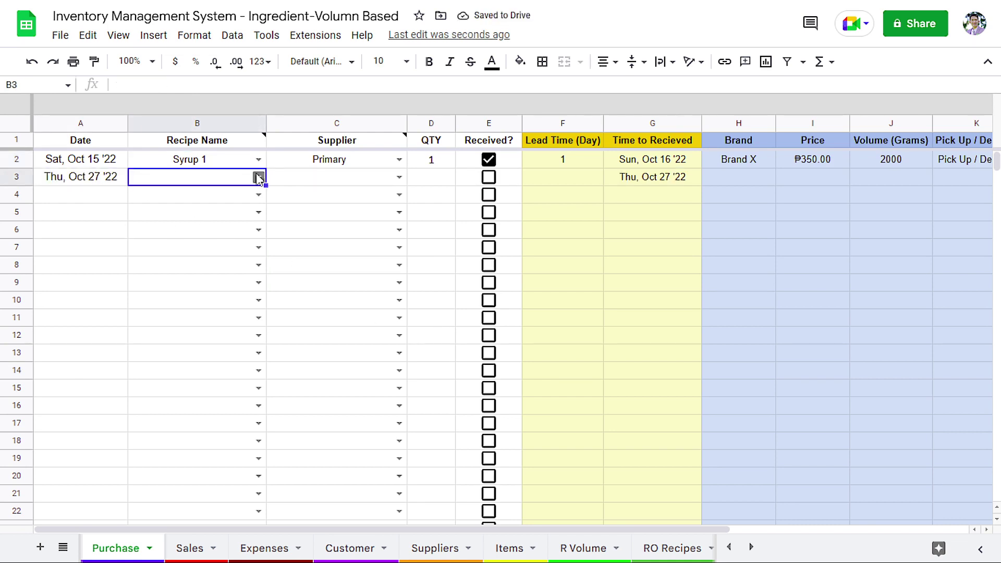
left_click(259, 178)
left_click(222, 197)
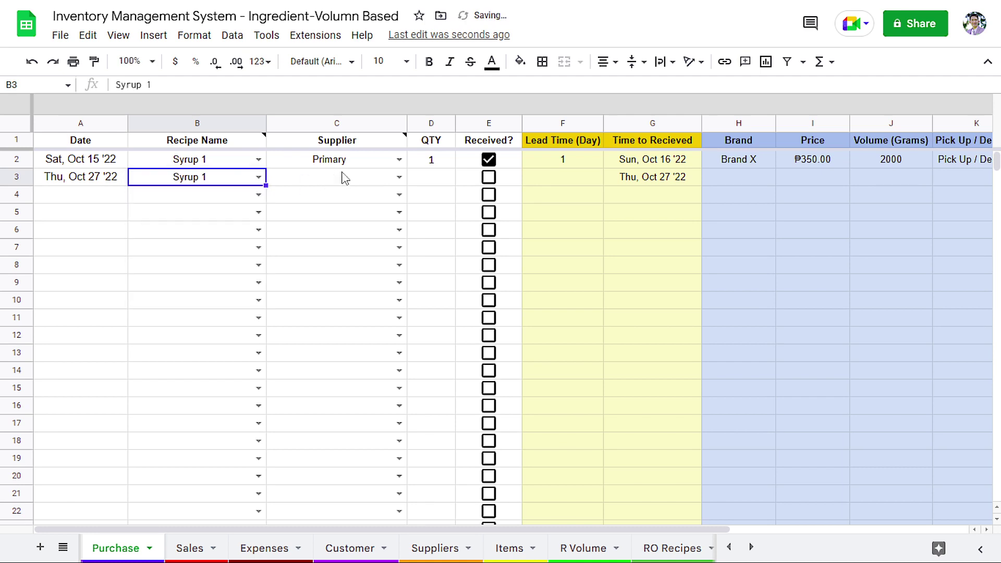
left_click(401, 179)
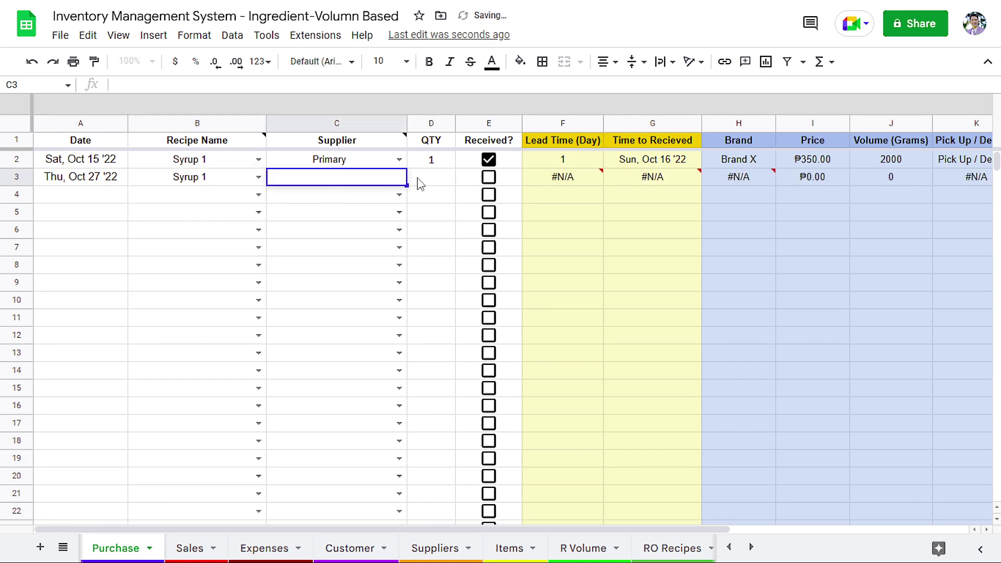
left_click(418, 184)
left_click(394, 177)
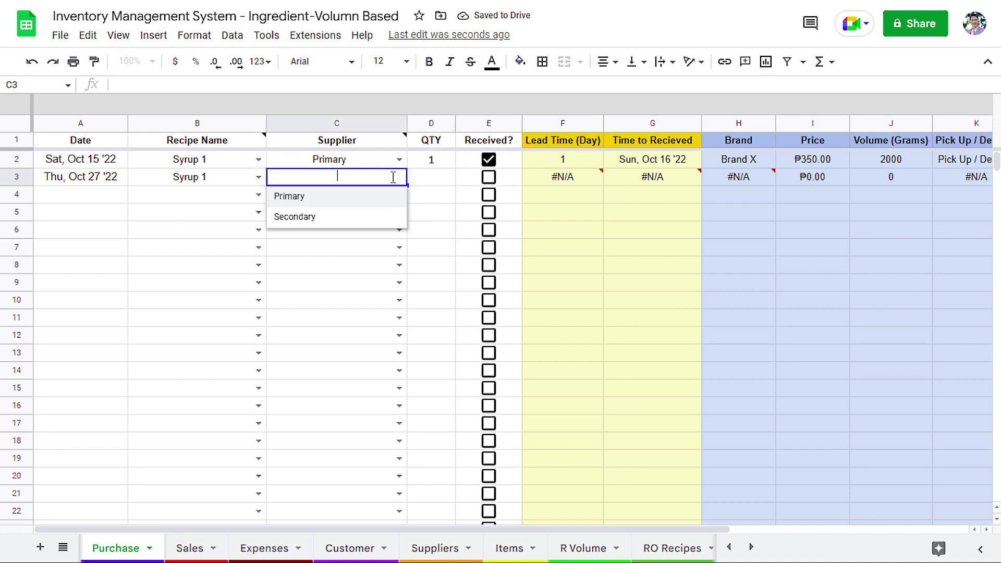
left_click(364, 198)
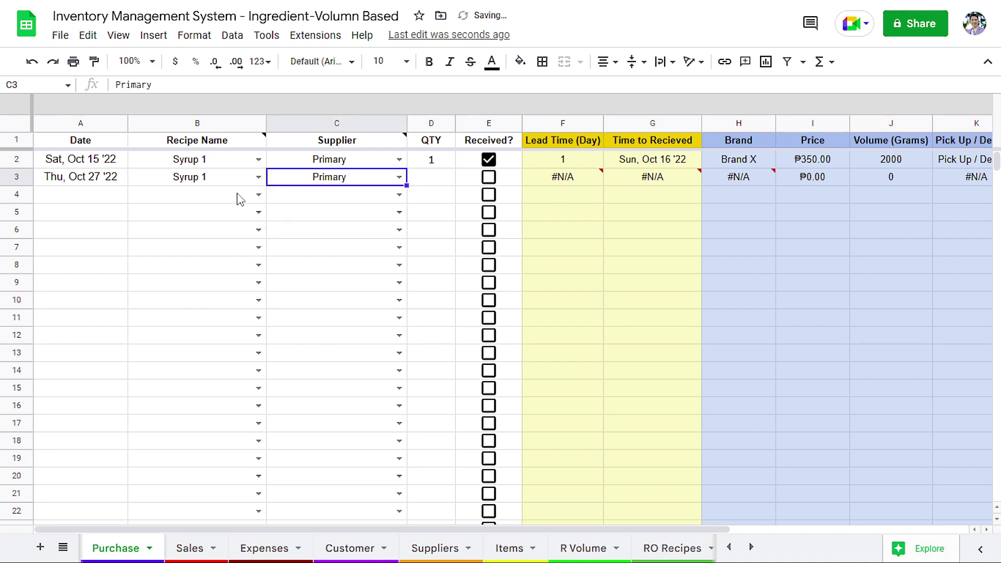
- Enter quantity 5 in D3, then review the Price and expected delivery formulas in I3 and G3
left_click(442, 182)
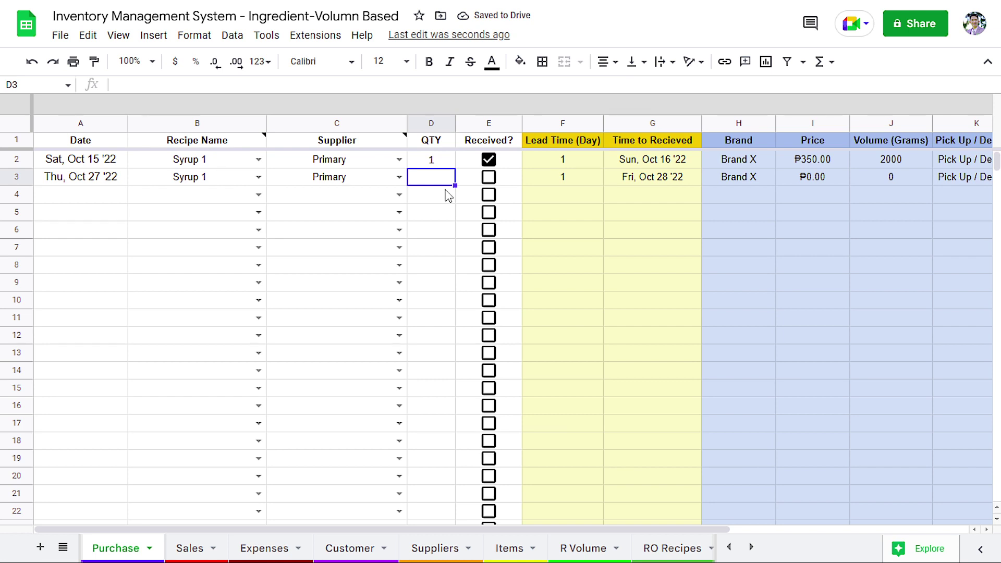
type("5")
key("Return")
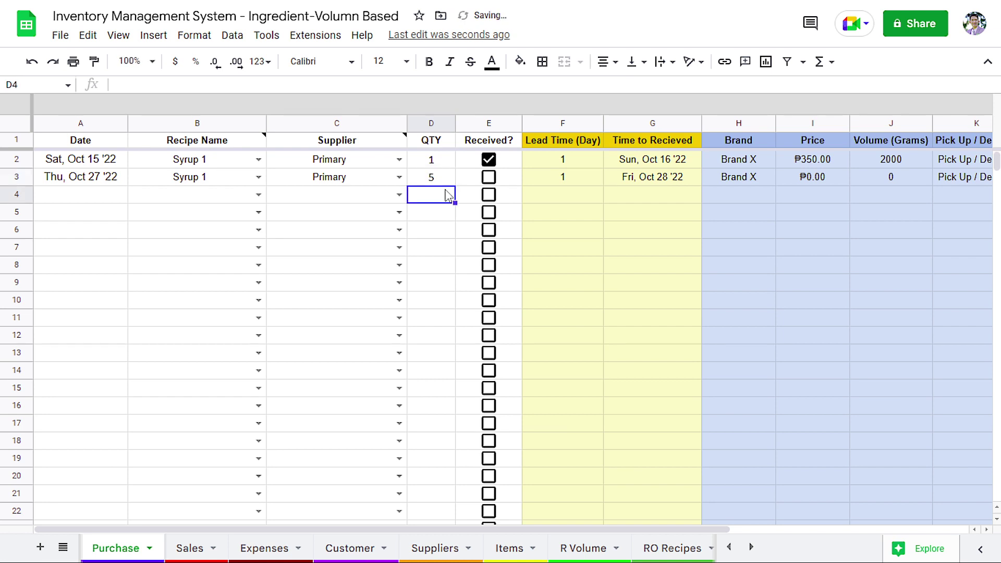
scroll(454, 182, "right", 2)
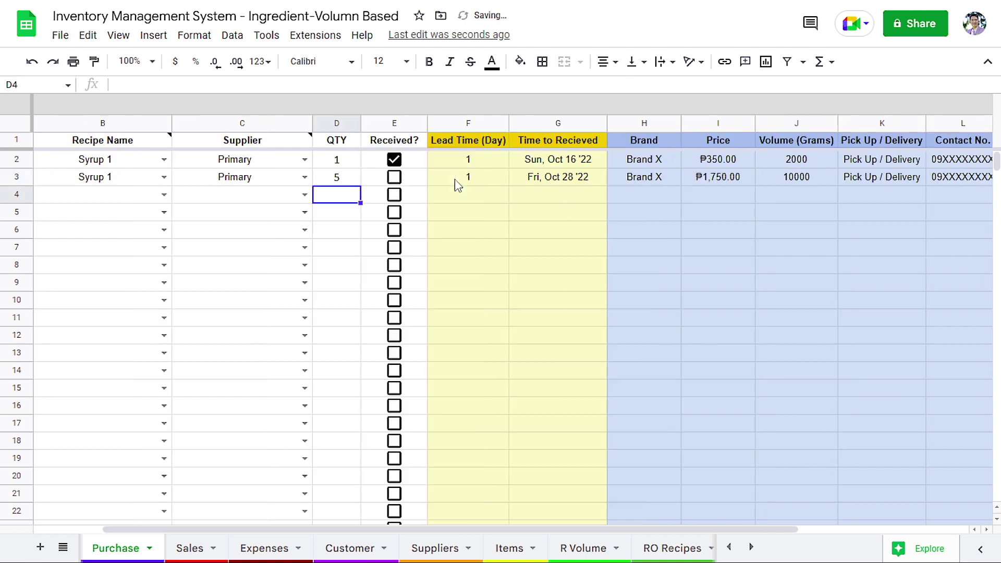
left_click(726, 181)
scroll(726, 183, "right", 2)
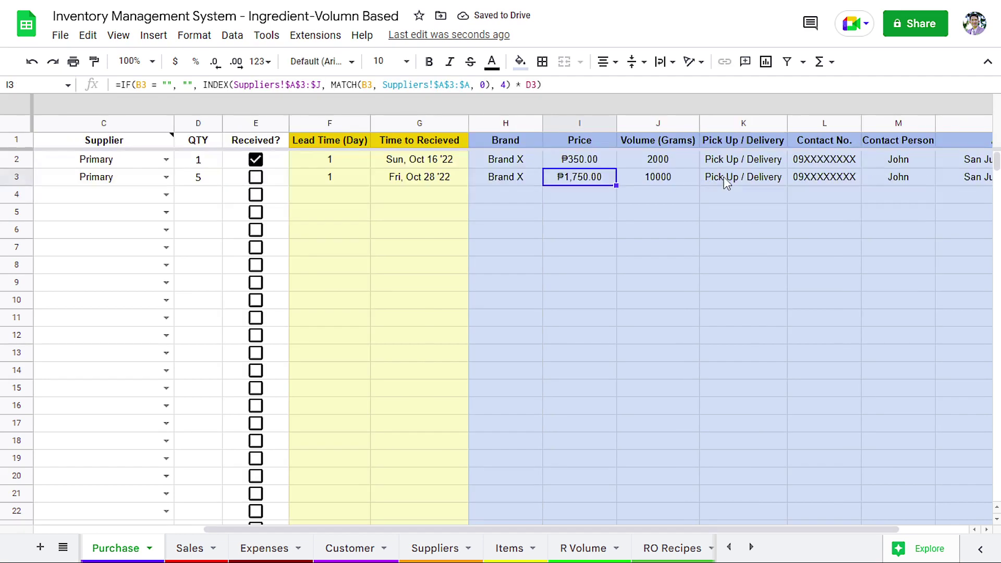
left_click(436, 179)
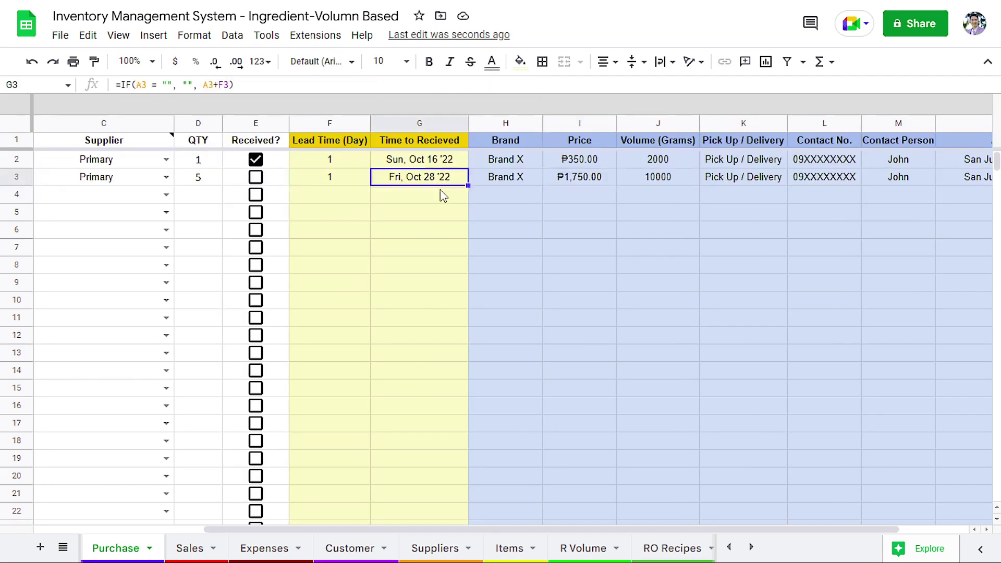
scroll(449, 202, "right", 2)
scroll(453, 202, "left", 5)
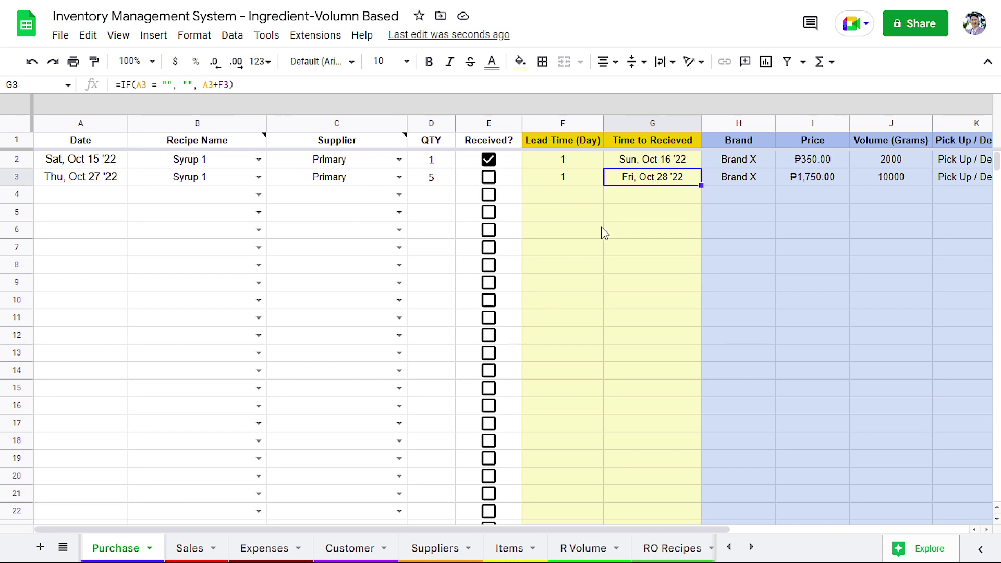
- Close the named function panel and change the purchase date in A3 to October 25
key("Return")
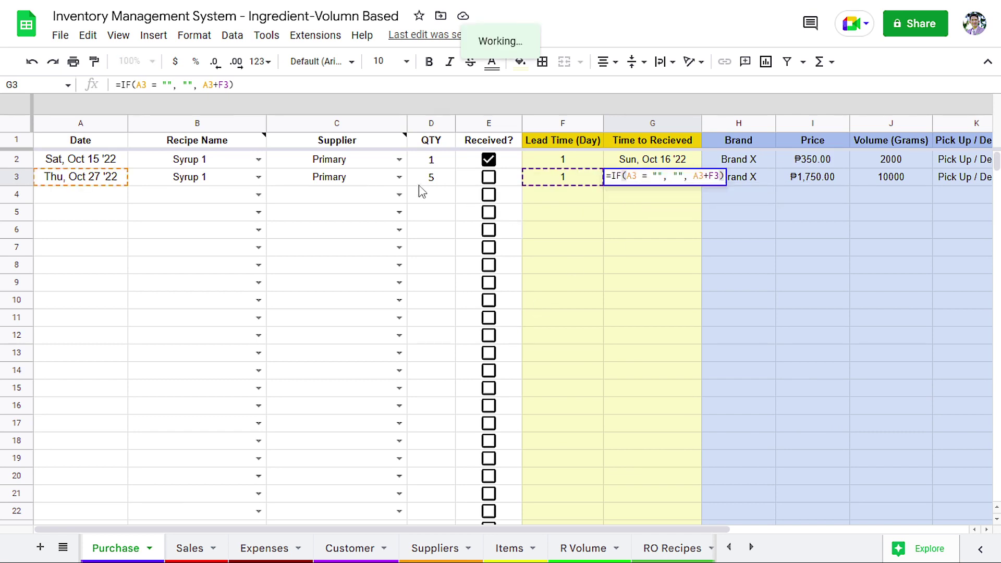
left_click(95, 183)
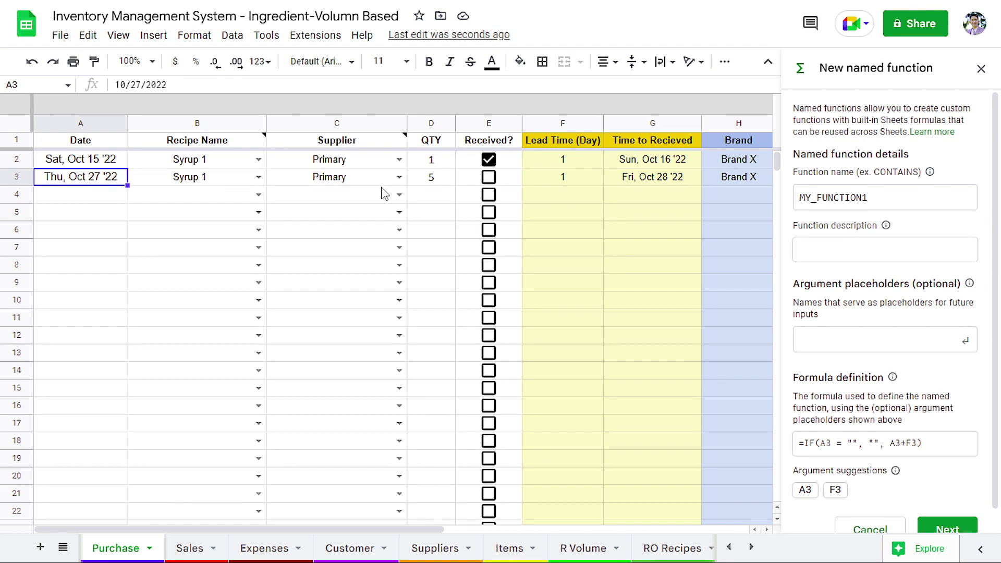
left_click(982, 73)
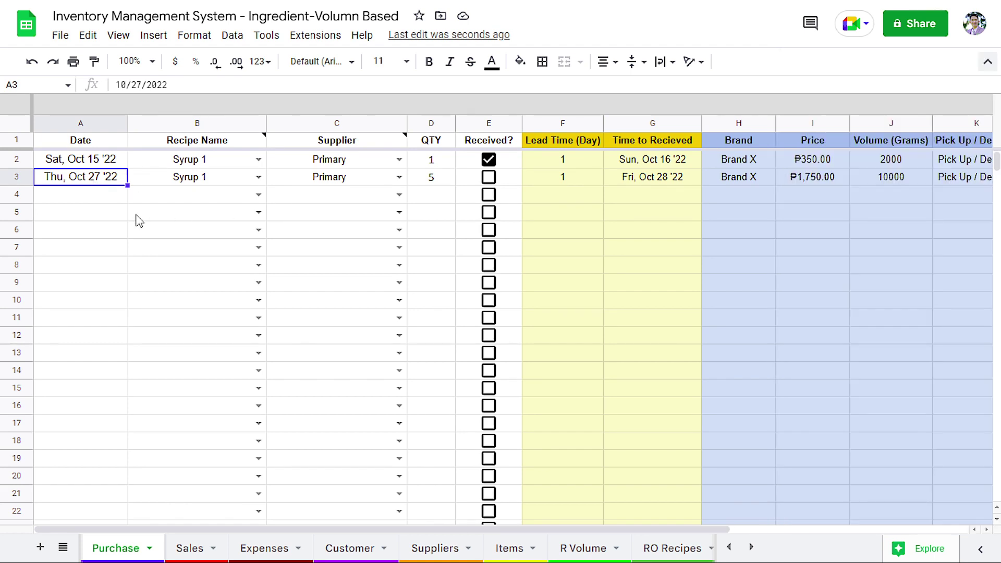
double_click(79, 180)
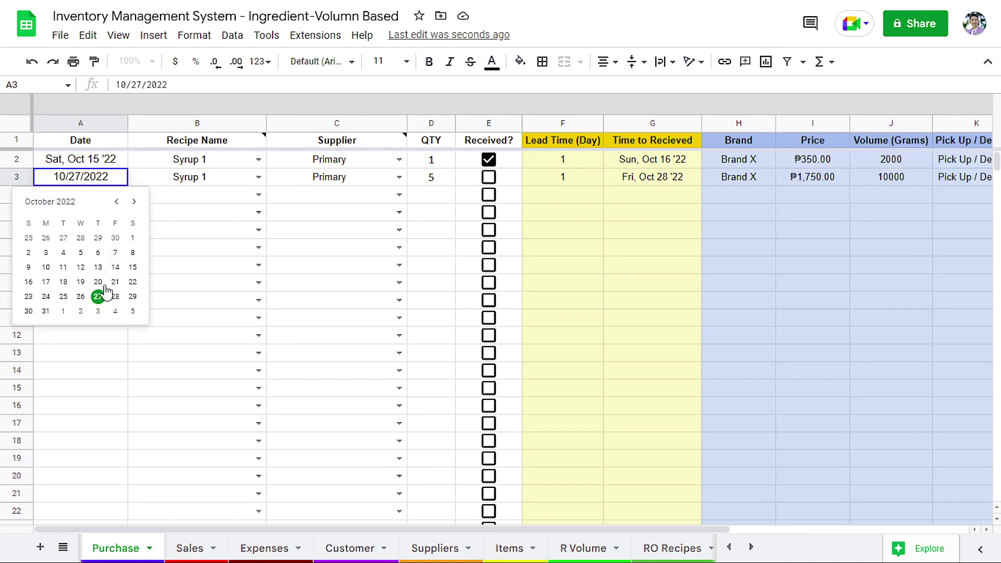
left_click(63, 297)
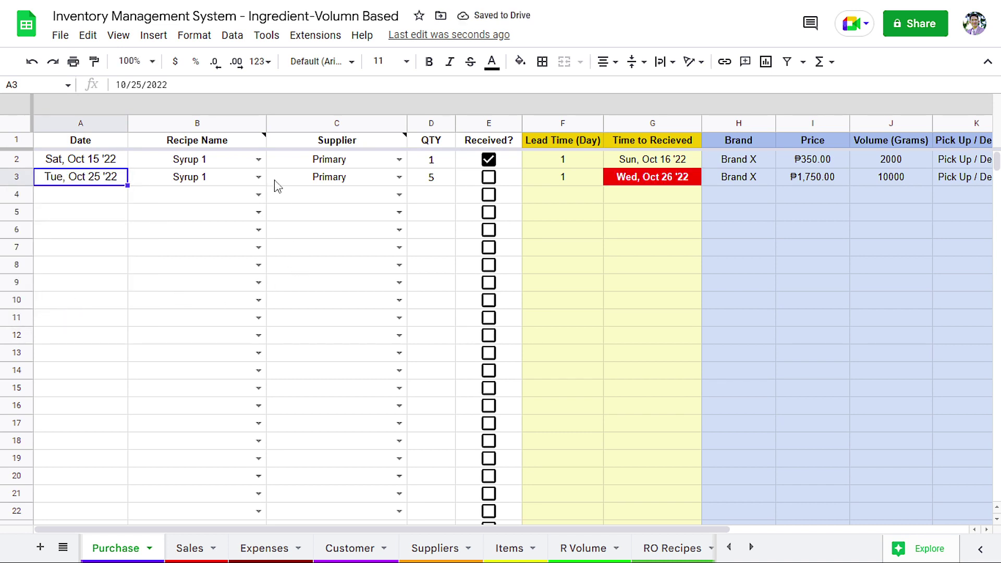
- Tick the Received checkbox in E3 for the second Syrup 1 purchase, then move to Sales
left_click(219, 180)
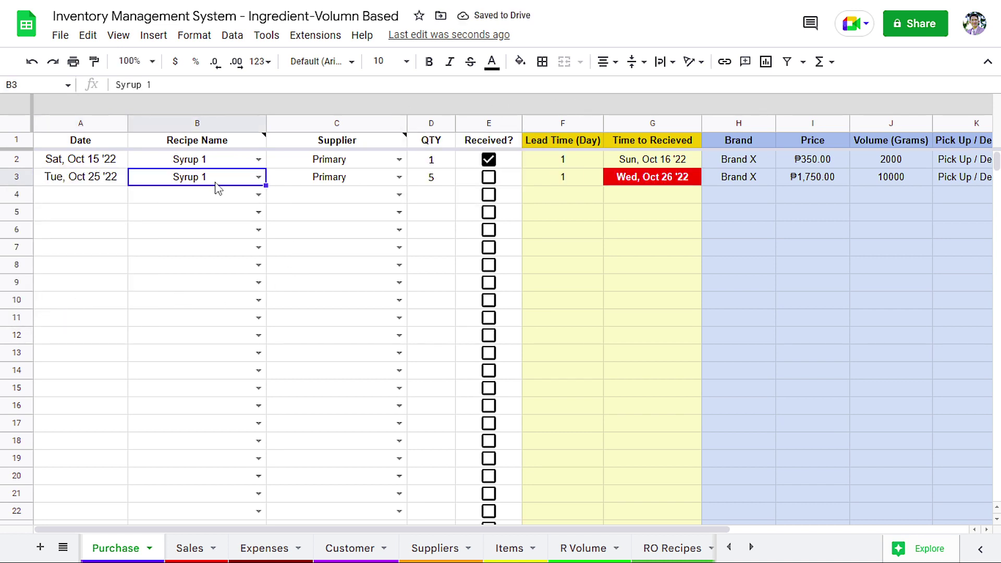
key("shift+space")
scroll(248, 180, "right", 2)
scroll(255, 190, "right", 3)
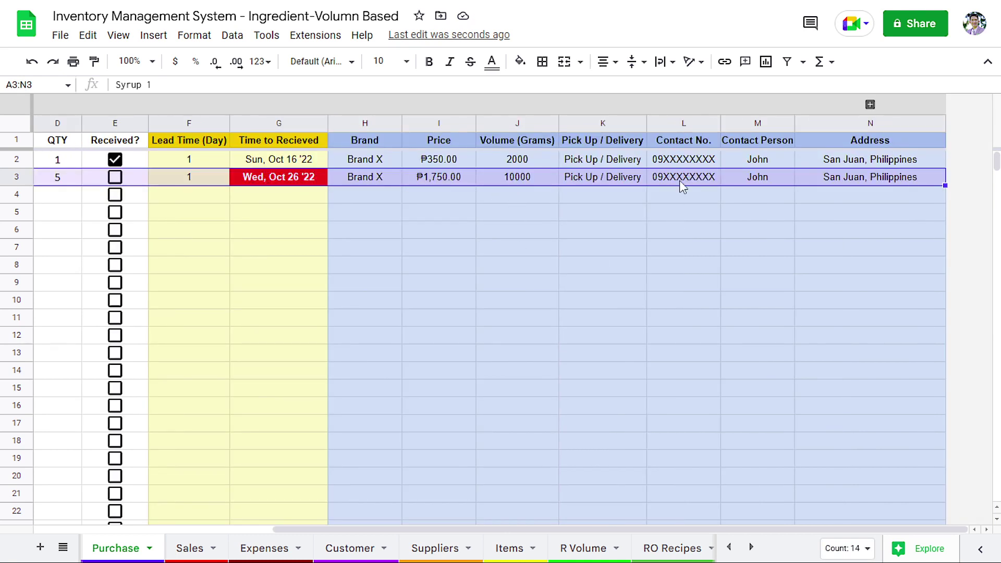
scroll(679, 180, "left", 2)
scroll(679, 180, "left", 2)
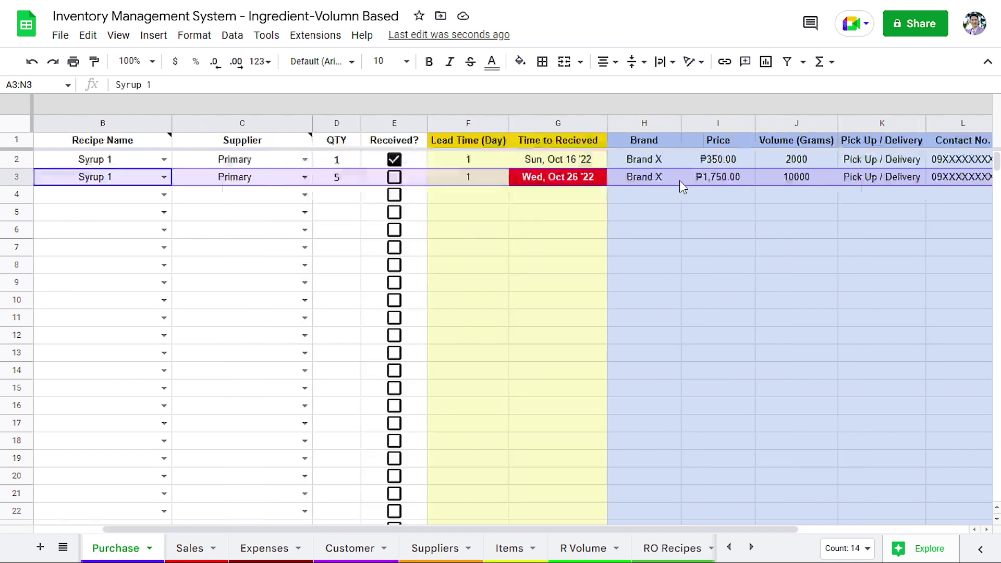
scroll(557, 226, "left", 2)
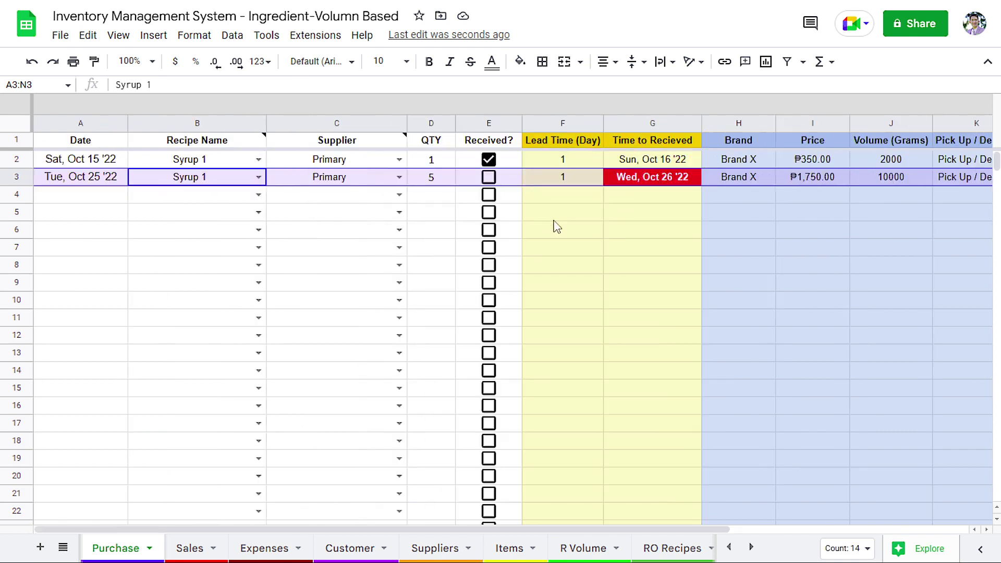
left_click(489, 178)
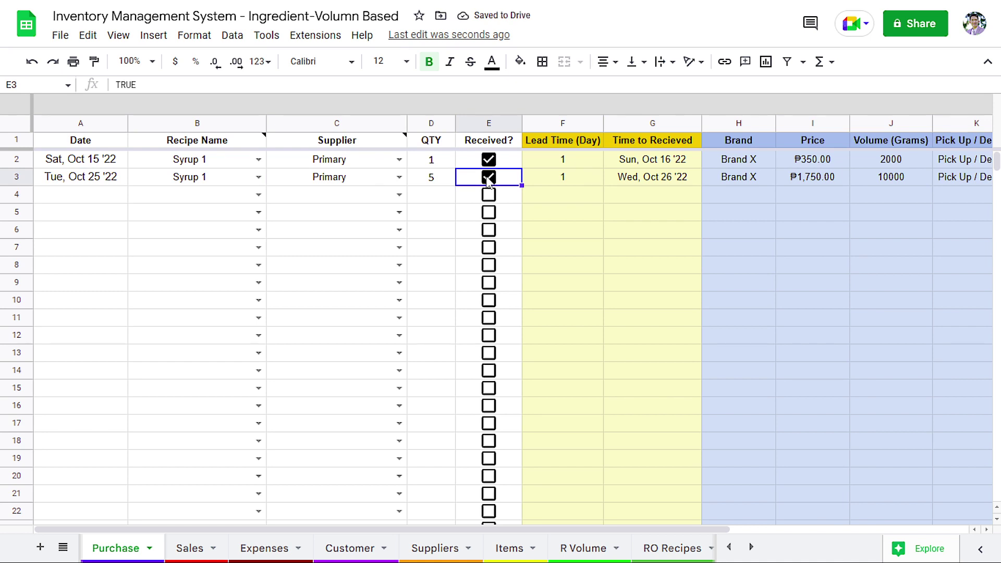
scroll(486, 177, "right", 3)
scroll(486, 179, "left", 3)
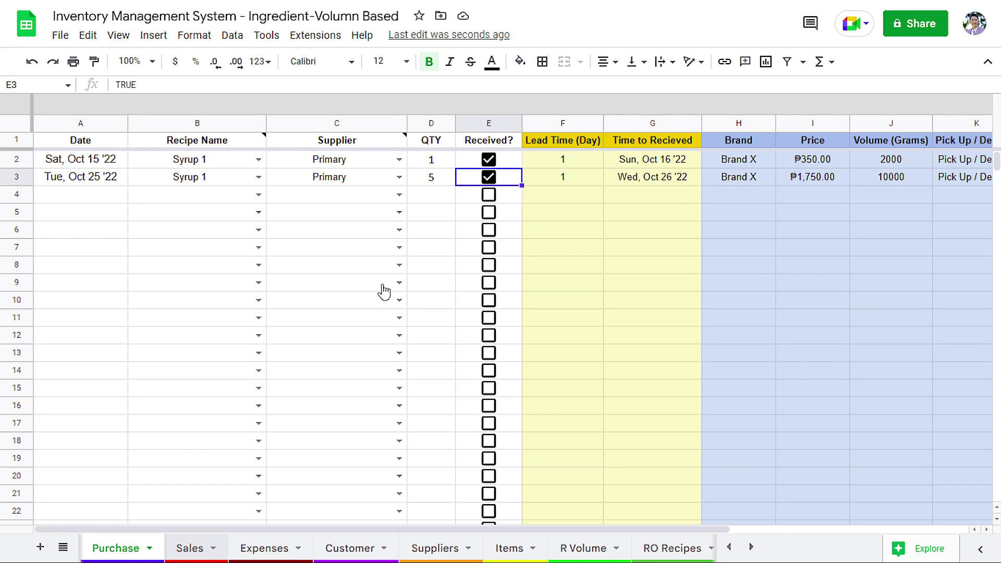
key("ctrl+shift+Page_Down")
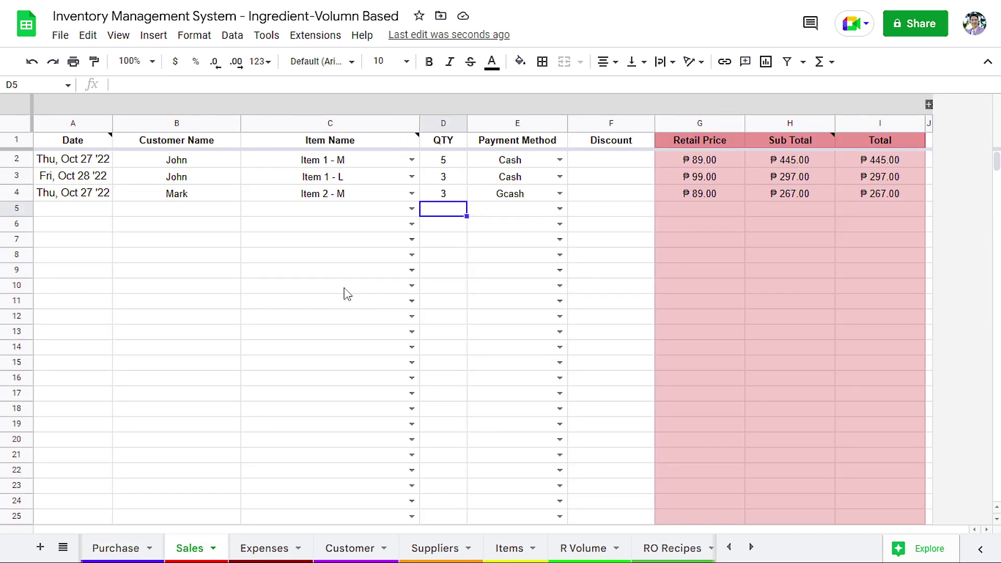
- Fill row 5's sale date, type the customer's name, and choose Item 2 - M
left_click(84, 218)
key("ctrl+d")
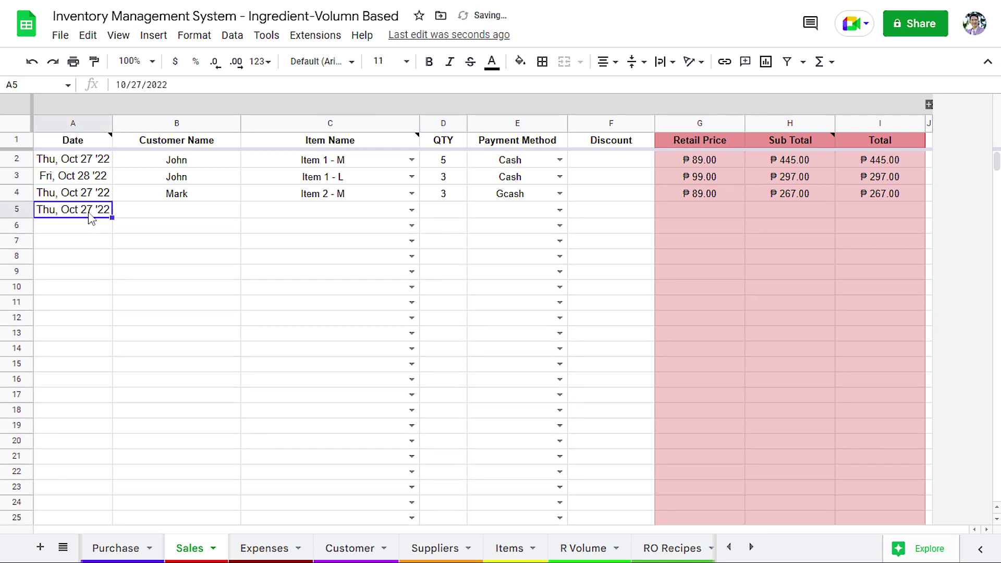
left_click(177, 213)
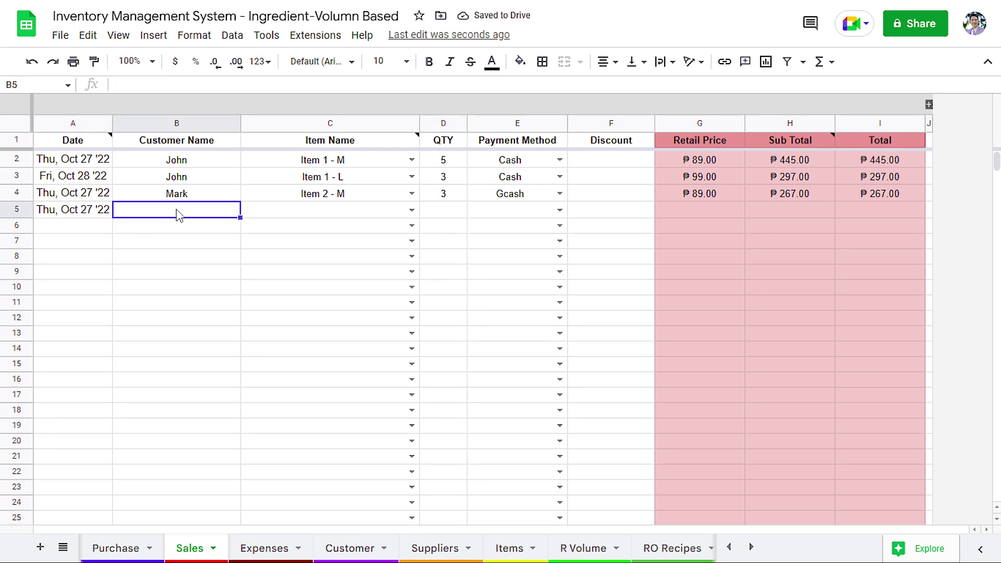
type("Oliver")
key("Tab")
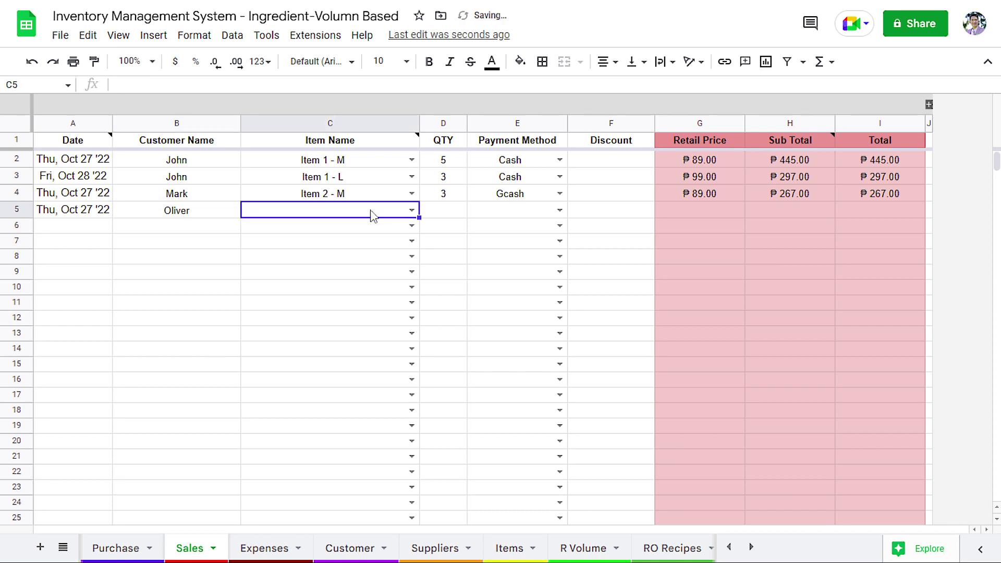
left_click(411, 210)
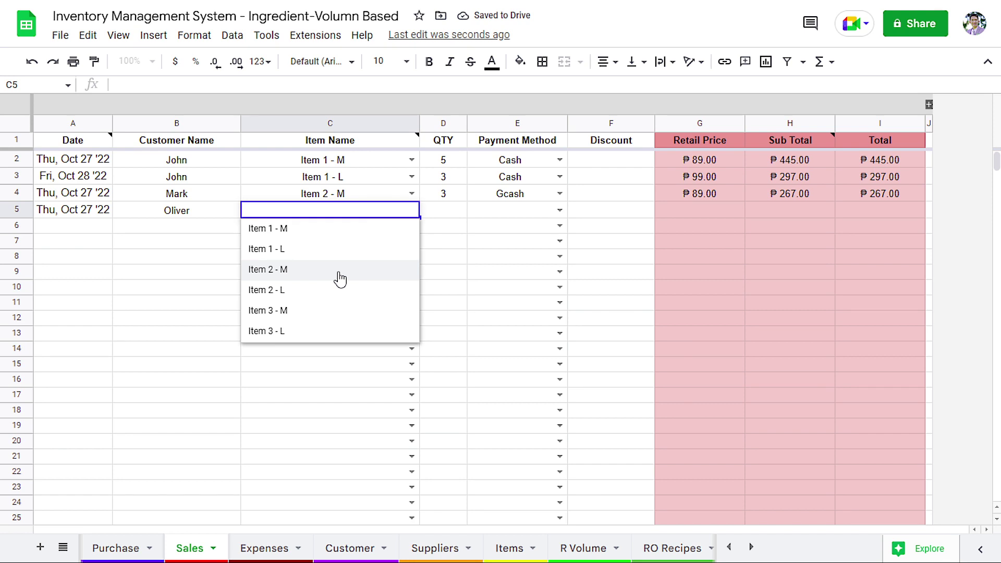
left_click(340, 276)
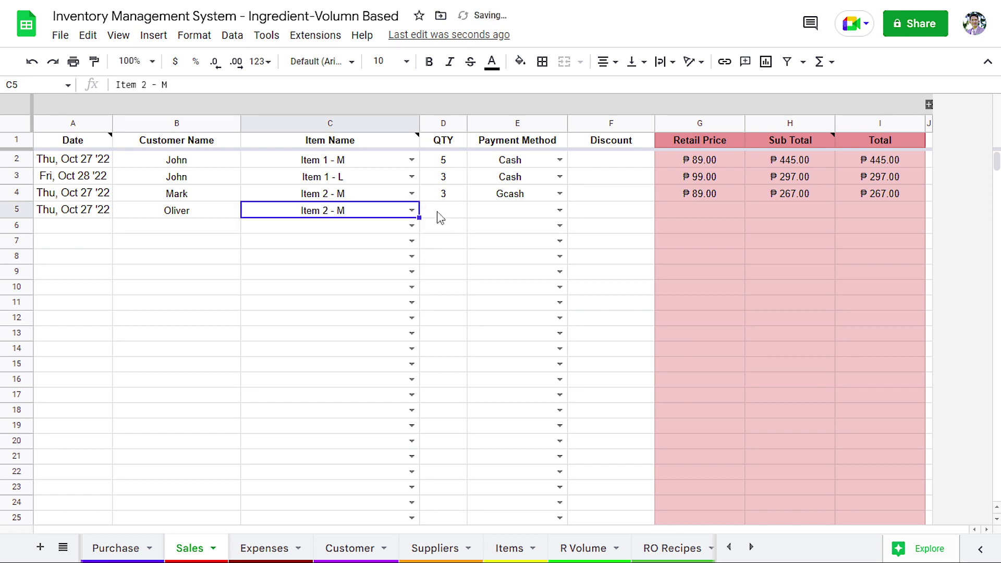
- Enter quantity 8, payment Gcash and a 10 discount, then verify the ₱702.00 total
left_click(452, 215)
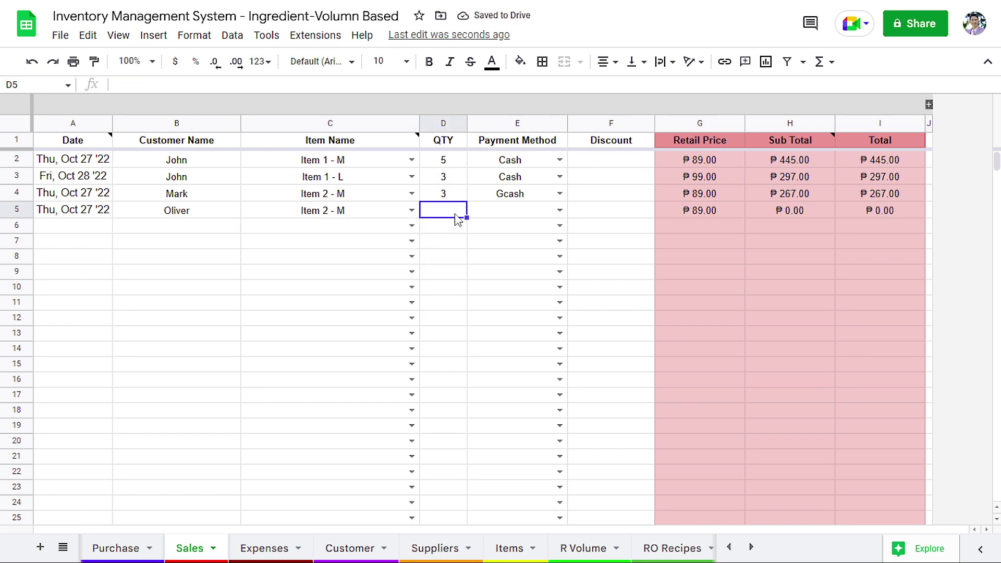
type("8")
key("Tab")
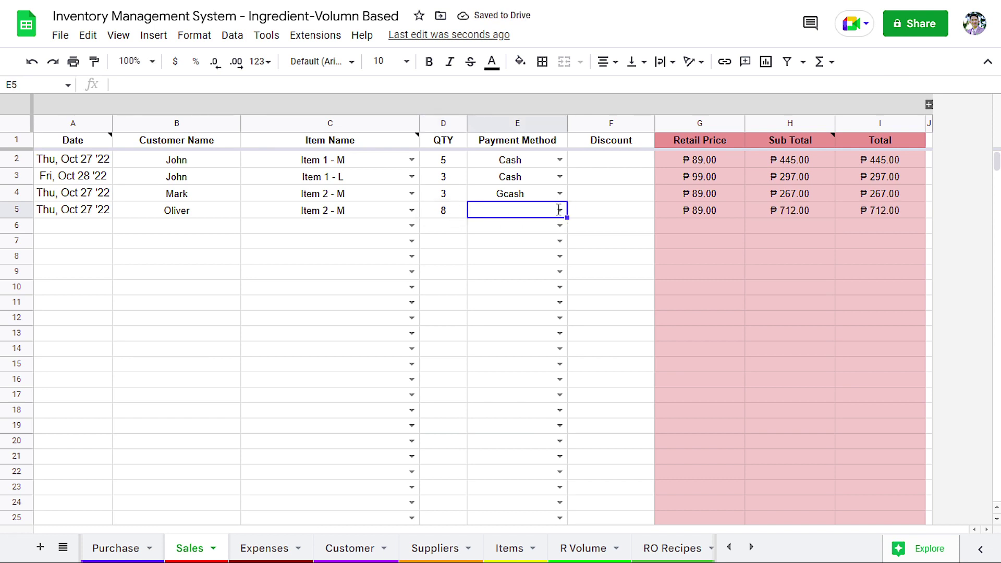
left_click(559, 210)
left_click(536, 249)
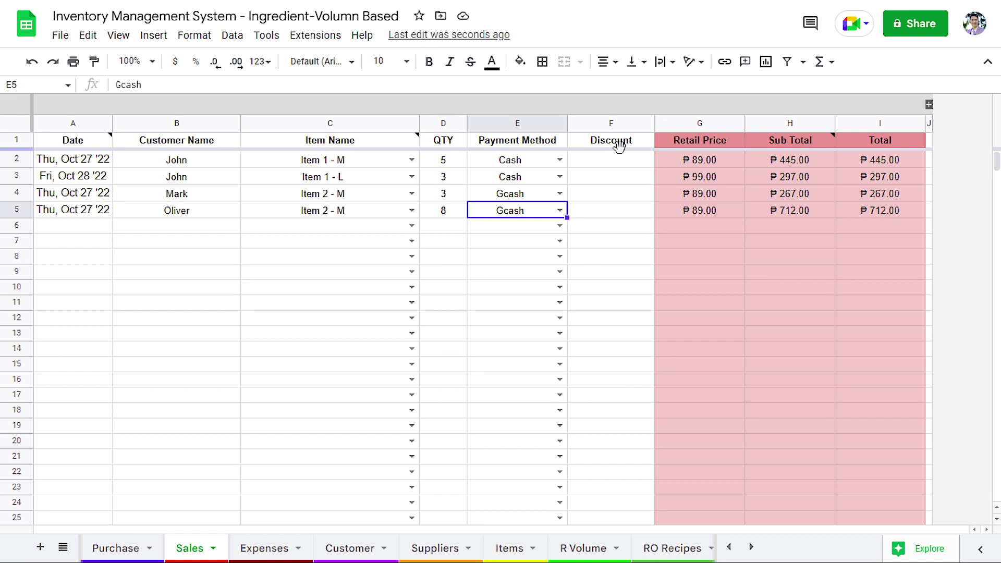
left_click(616, 214)
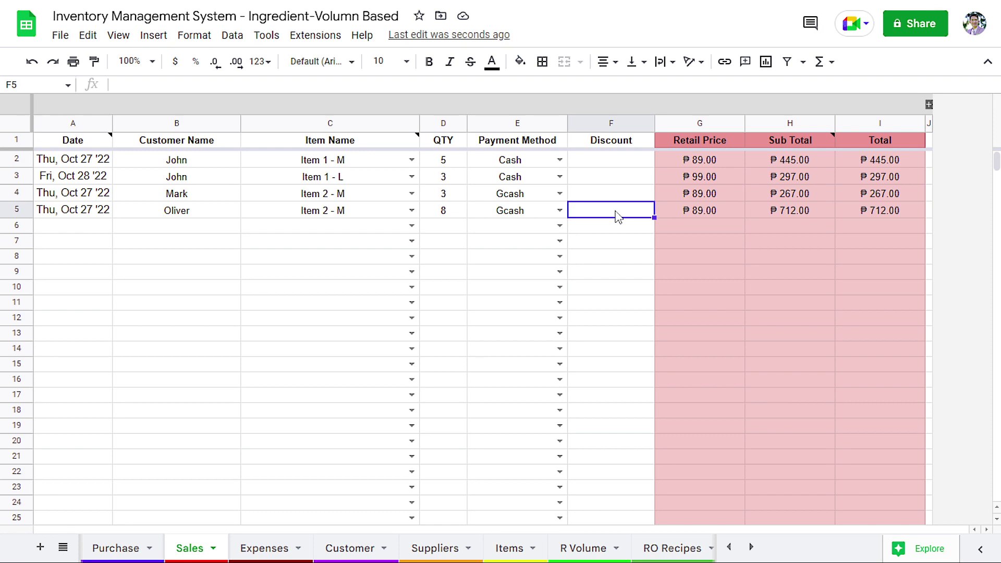
type("10")
key("Return")
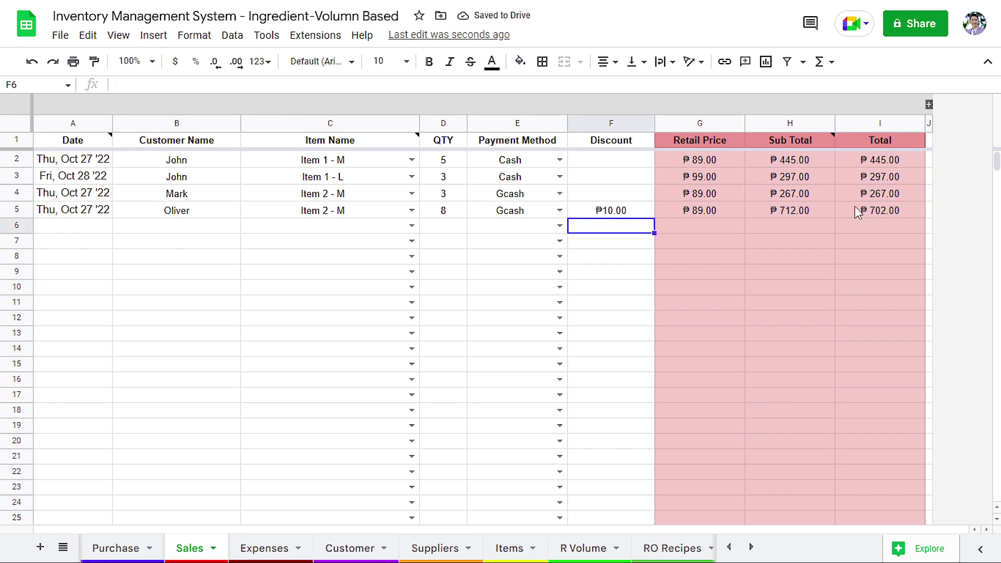
left_click(876, 209)
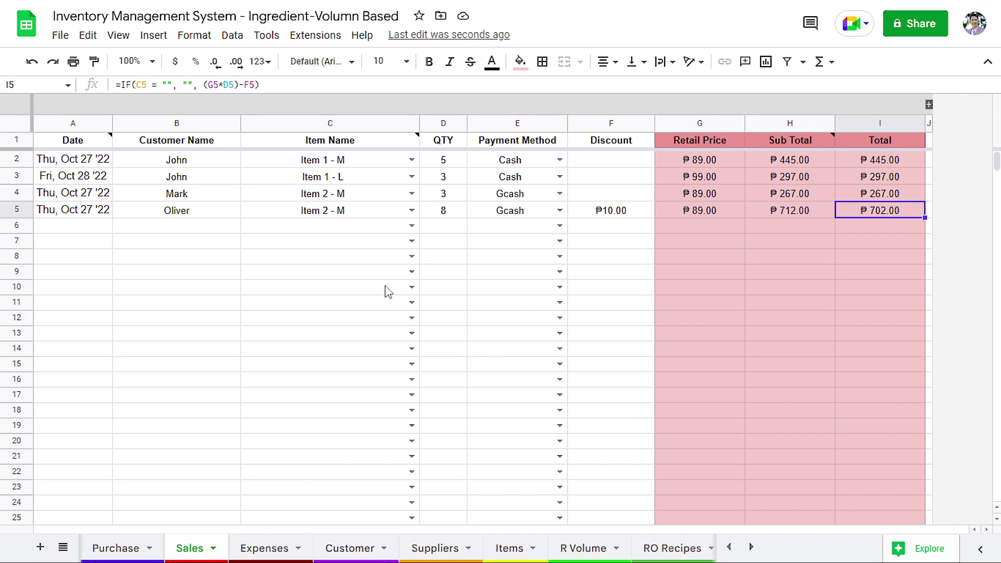
left_click(298, 213)
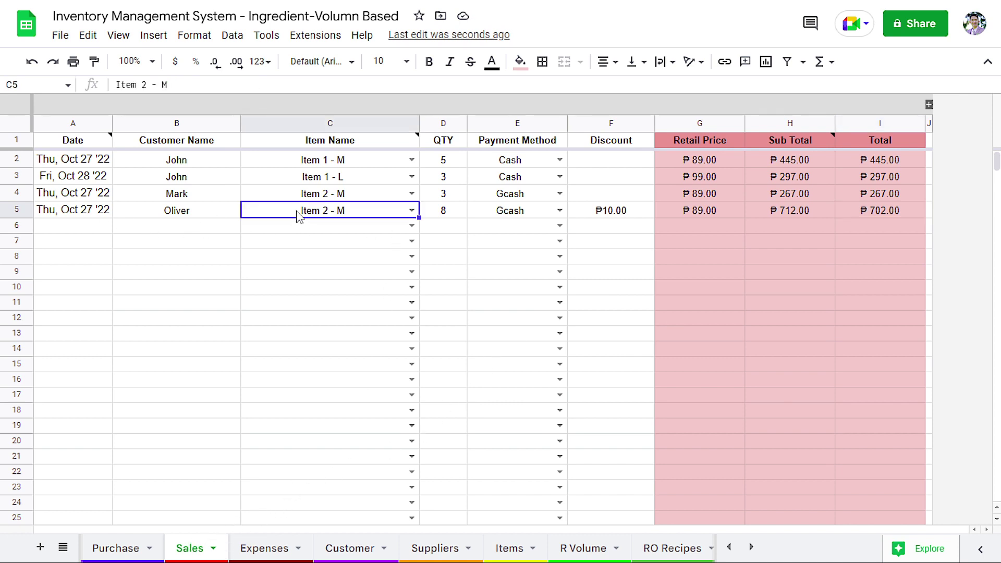
- On the Items sheet, select Item 2 - M's ingredient grams in C6:F6
left_click(516, 545)
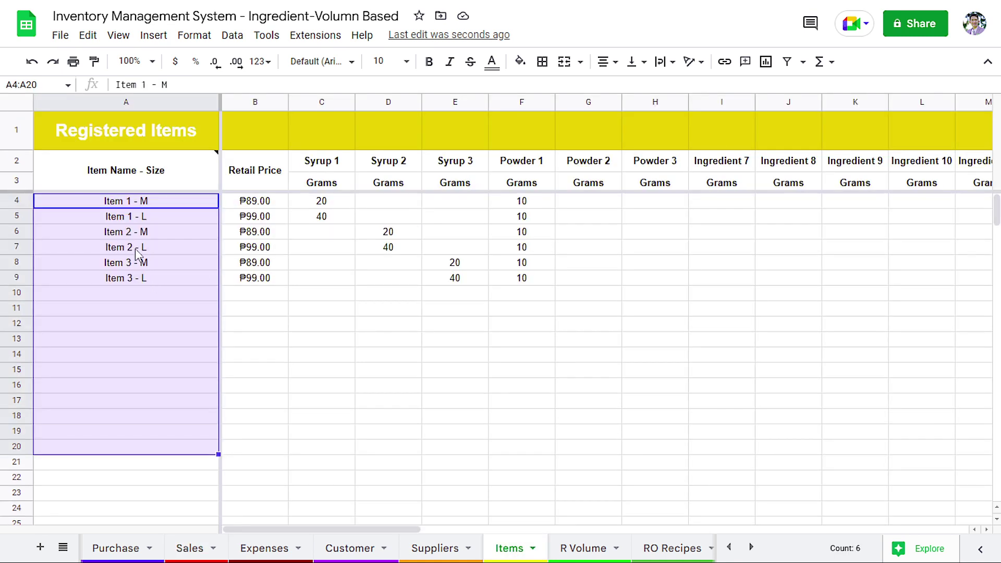
left_click(135, 236)
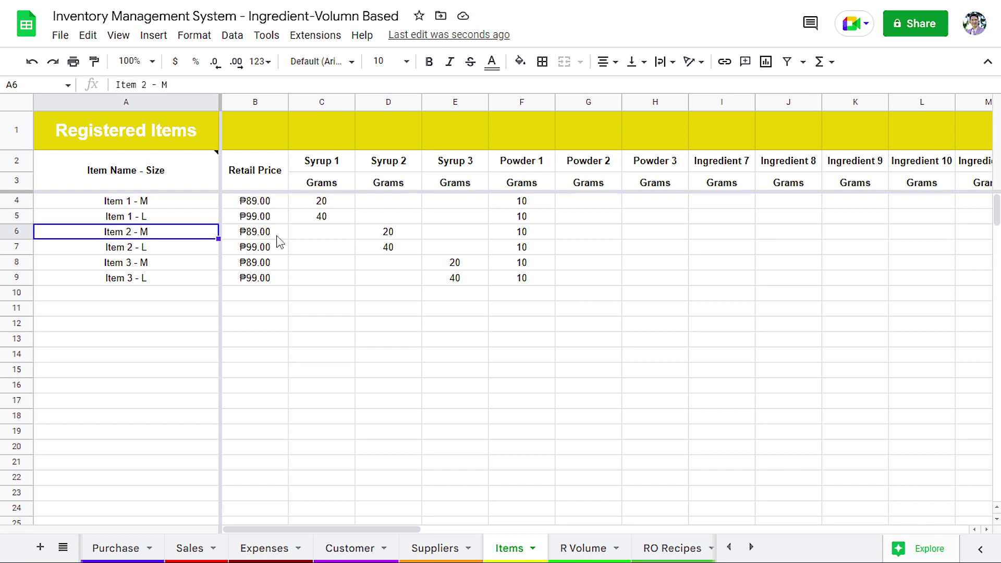
left_click(315, 243)
key("shift+Right")
key("shift+Right")
left_click_drag(523, 237, 521, 241)
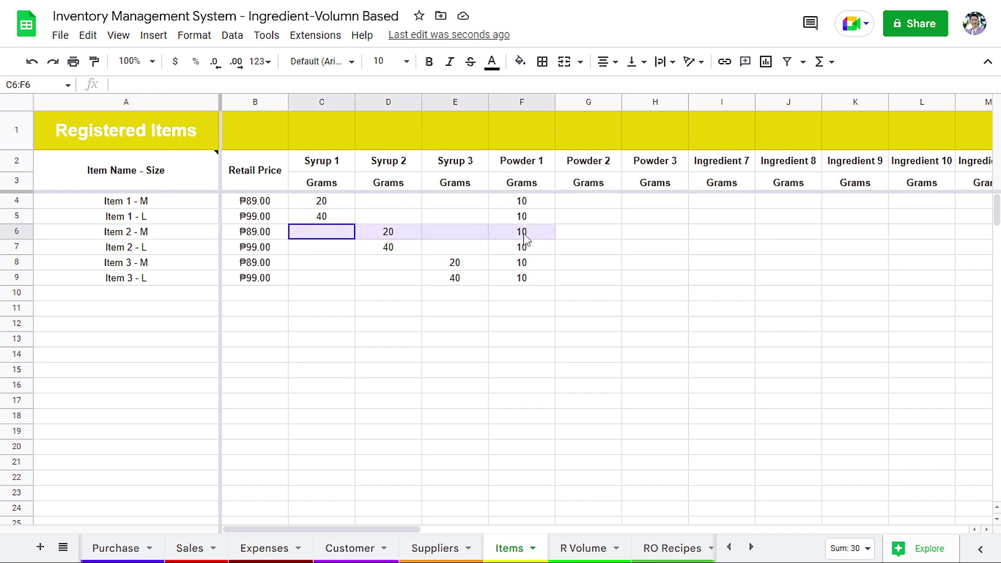
- Open R Volume and scroll through the purchased, deducted and remaining ingredient volumes
left_click(591, 547)
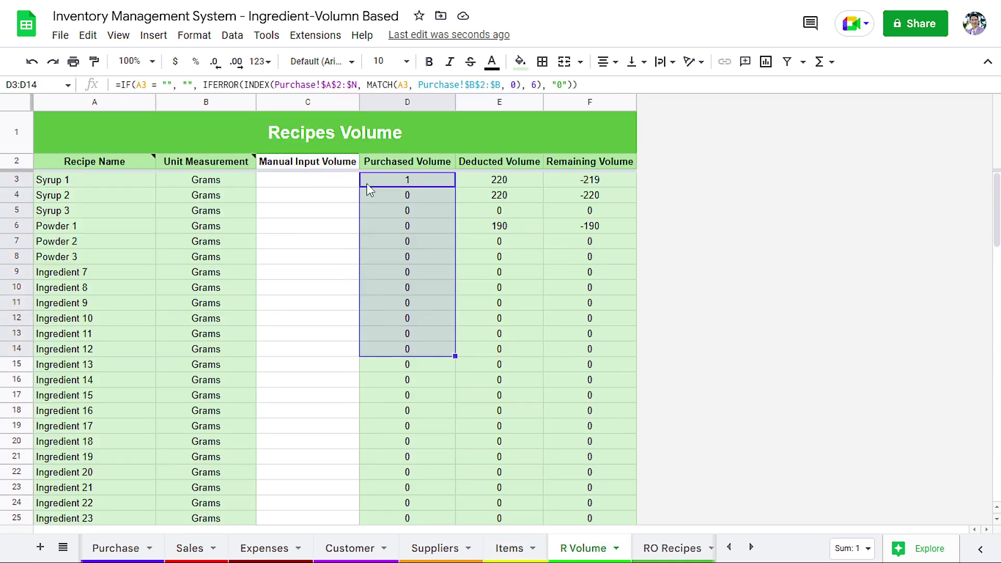
key("Left")
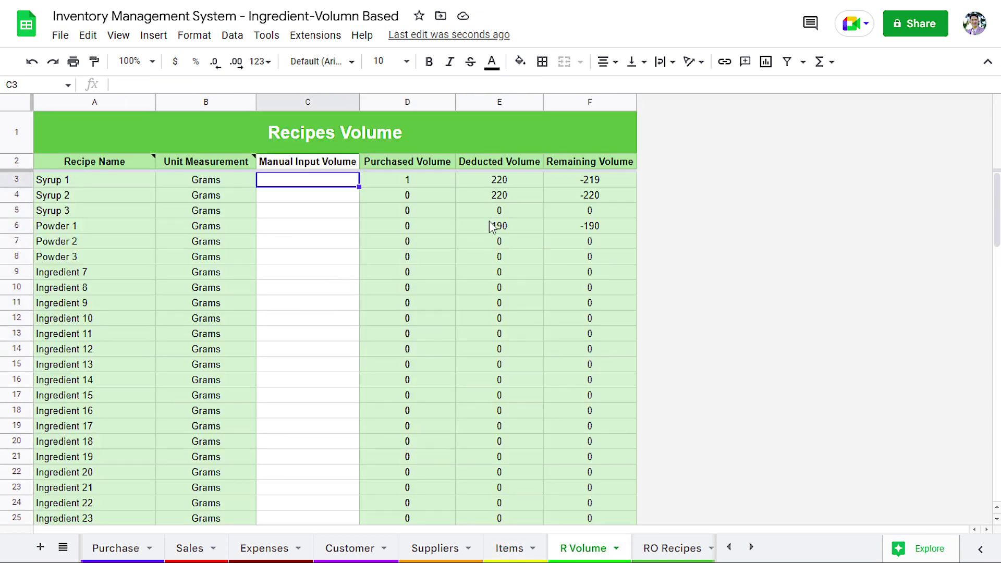
scroll(485, 310, "down", 3)
scroll(484, 310, "down", 3)
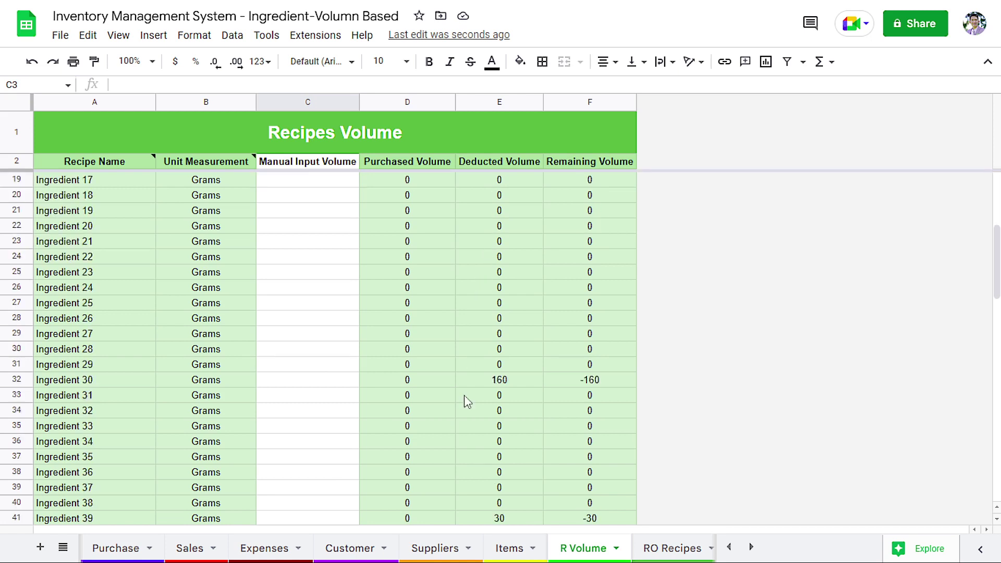
scroll(465, 403, "down", 3)
scroll(489, 398, "up", 3)
- Sum the remaining volumes in C4:C7 of Running Out Recipes, then return to Registered Items
scroll(474, 371, "up", 5)
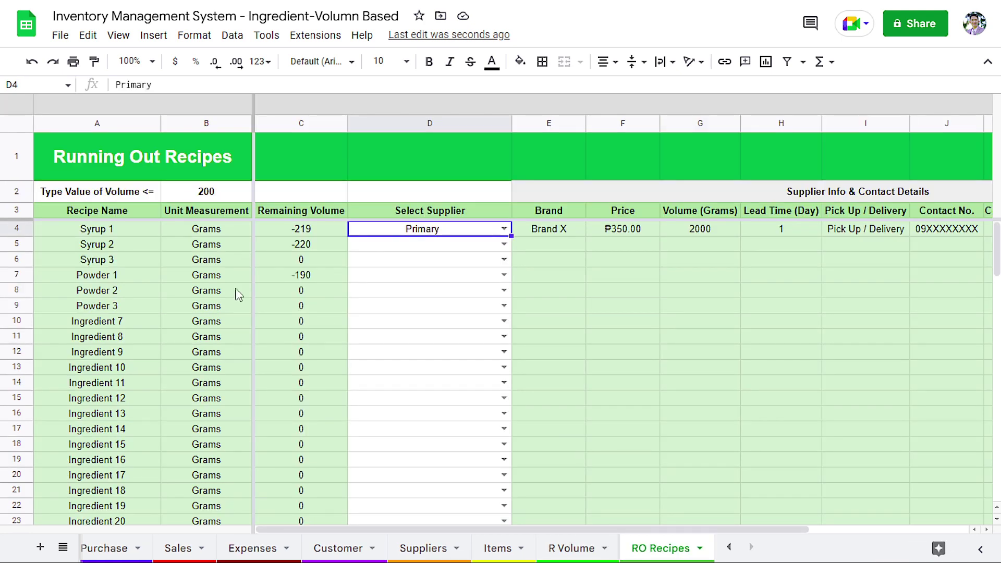
left_click_drag(292, 234, 294, 277)
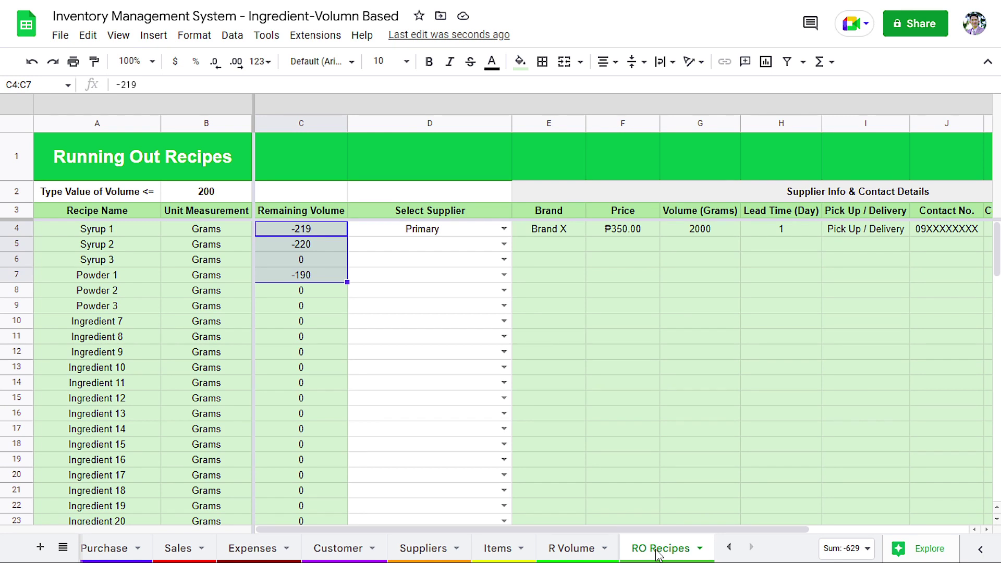
scroll(599, 548, "up", 1)
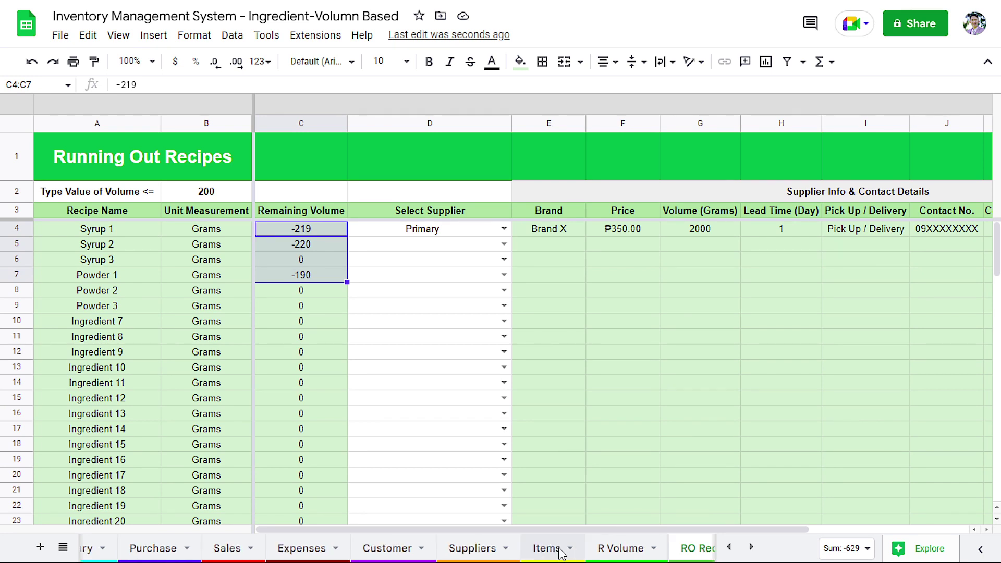
left_click(546, 548)
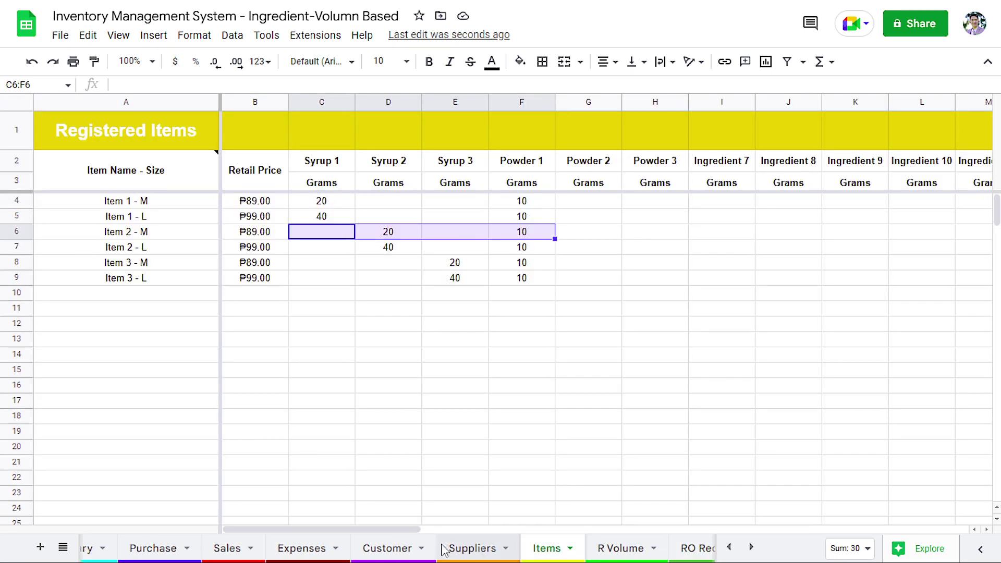
scroll(442, 549, "up", 1)
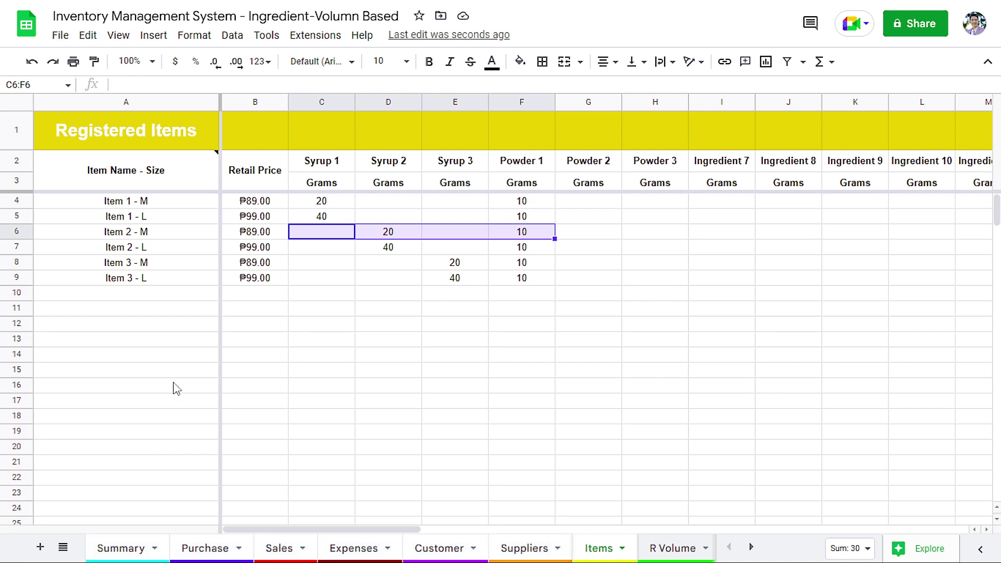
- Check the Summary totals, pie chart and Cash vs Gcash chart, then move to Customer Record
left_click(127, 552)
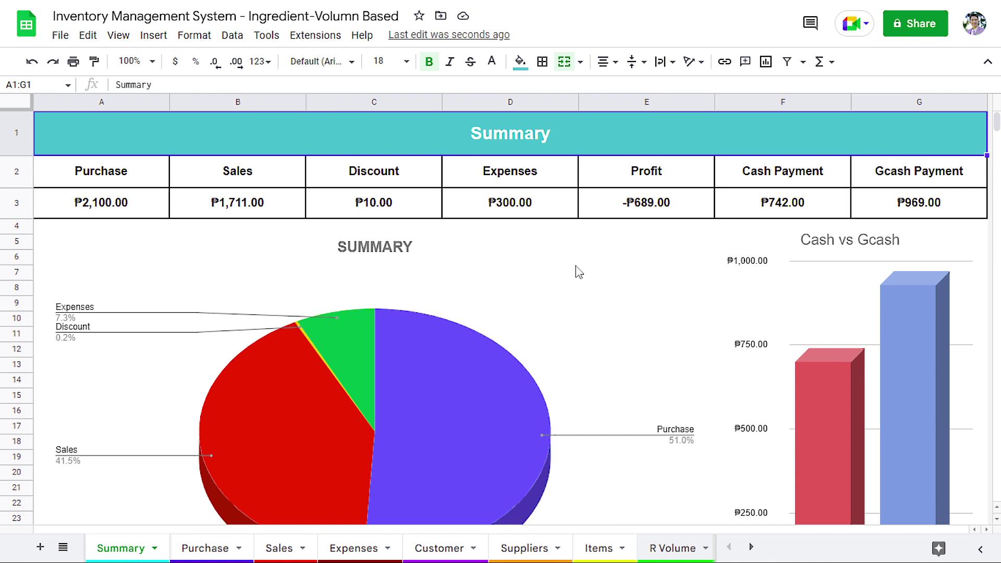
scroll(480, 290, "down", 1)
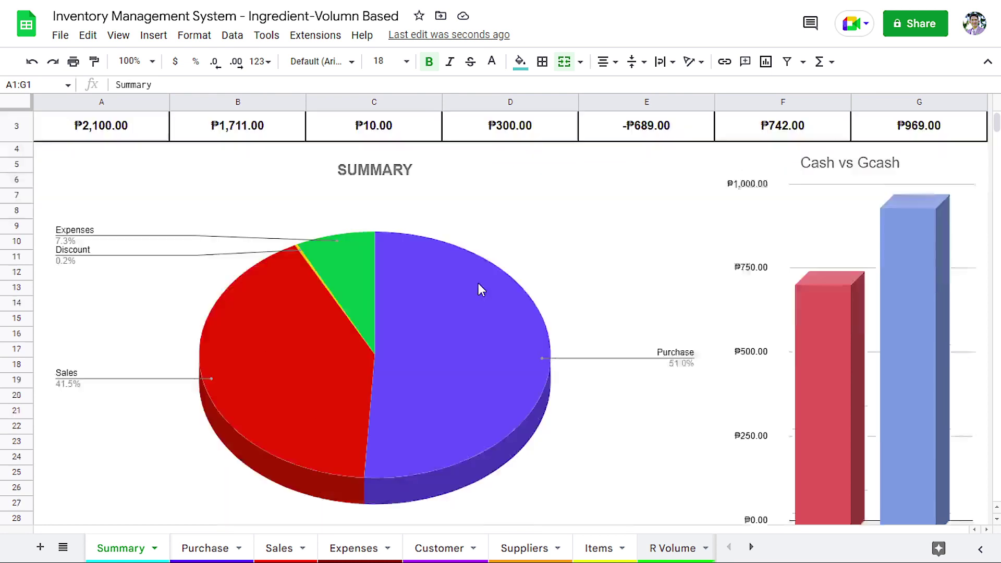
scroll(481, 290, "down", 2)
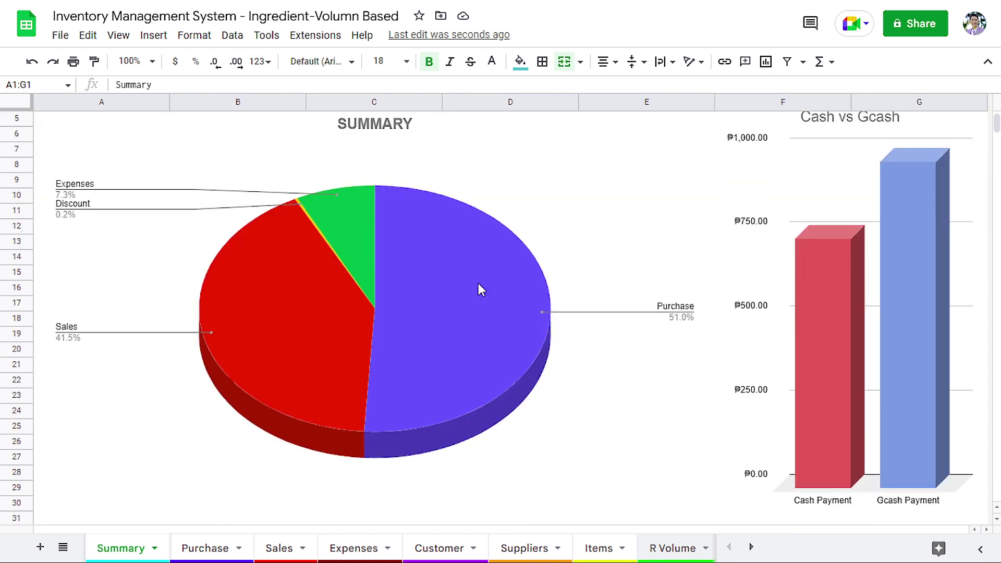
scroll(478, 285, "up", 3)
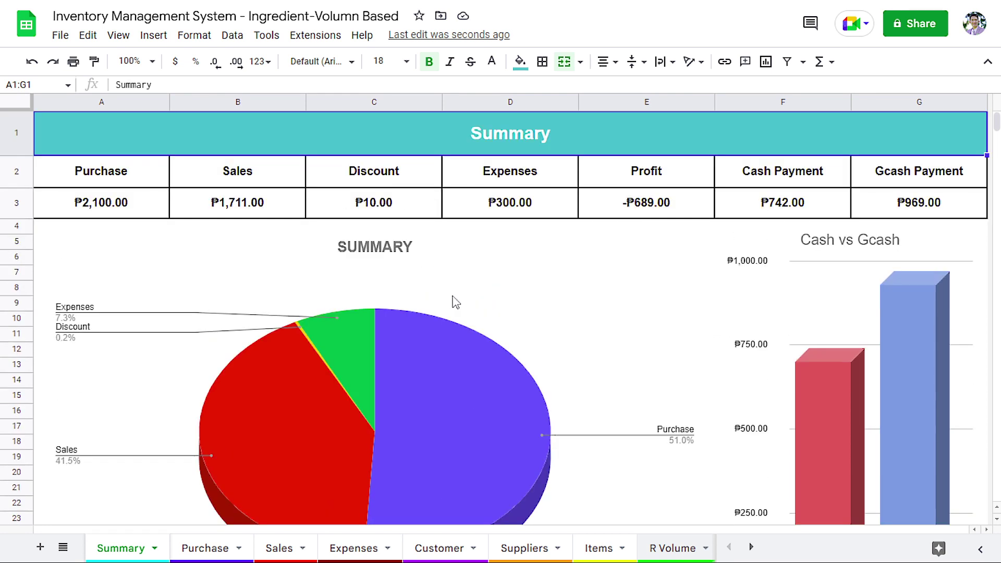
left_click(452, 550)
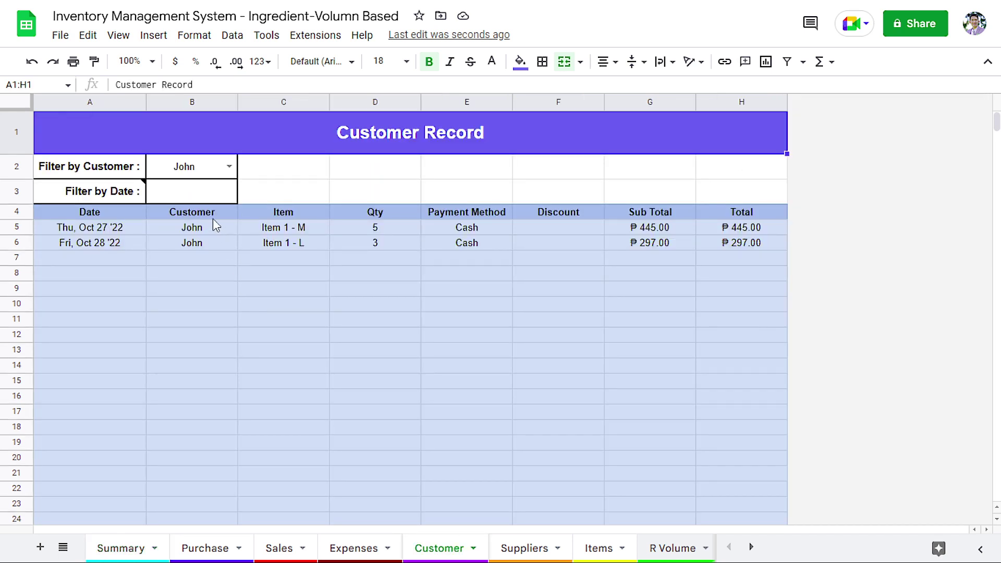
left_click(229, 166)
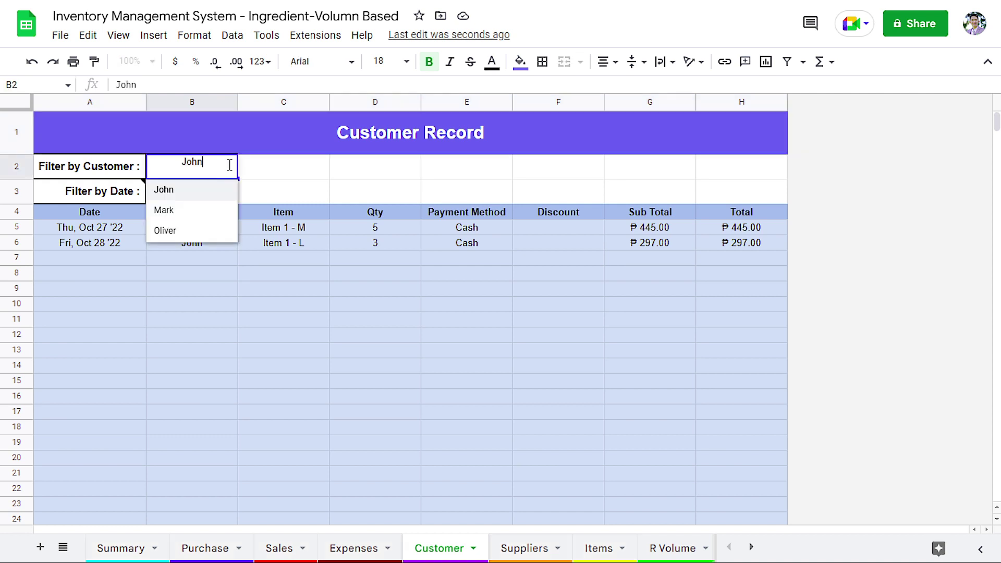
left_click(189, 230)
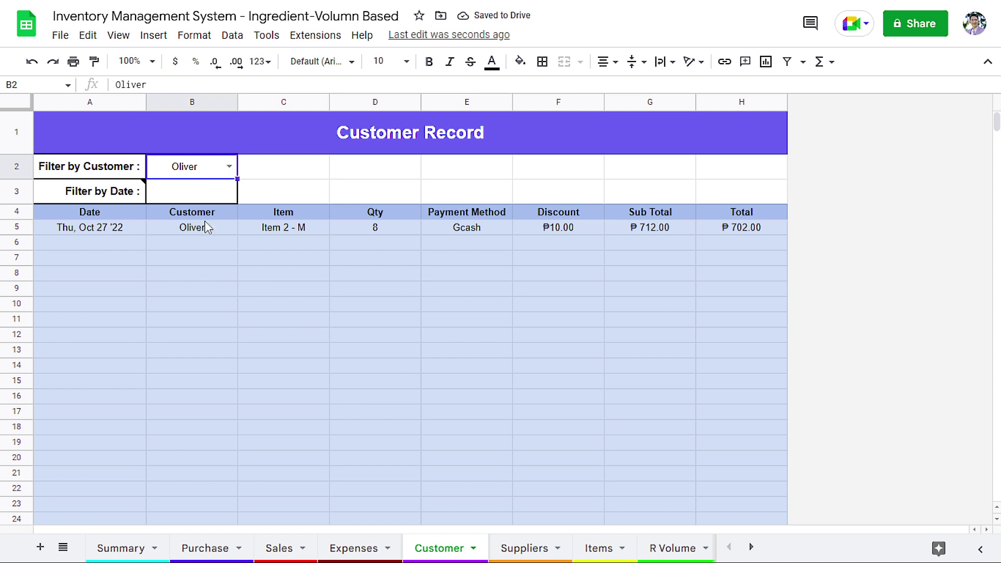
left_click(230, 167)
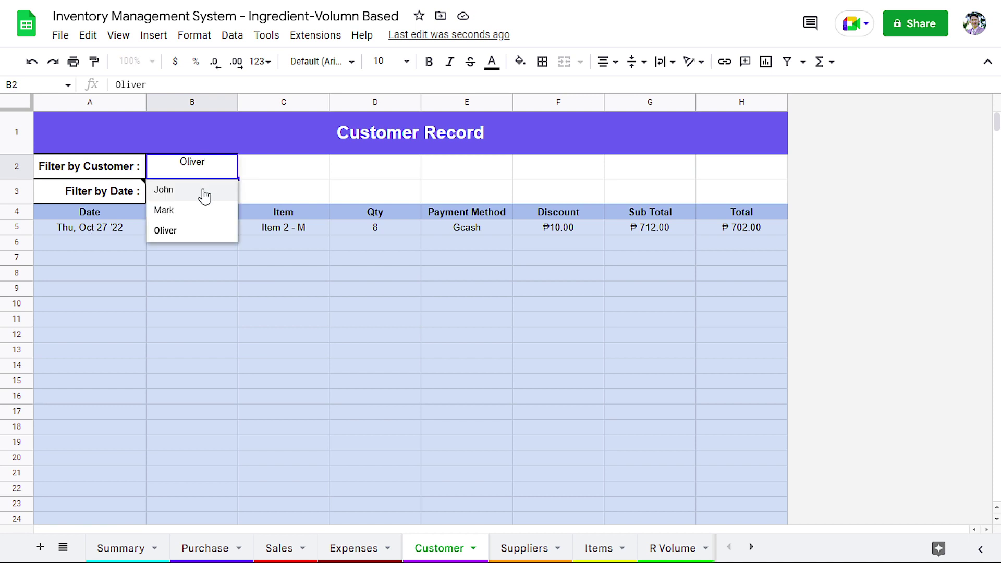
left_click(208, 191)
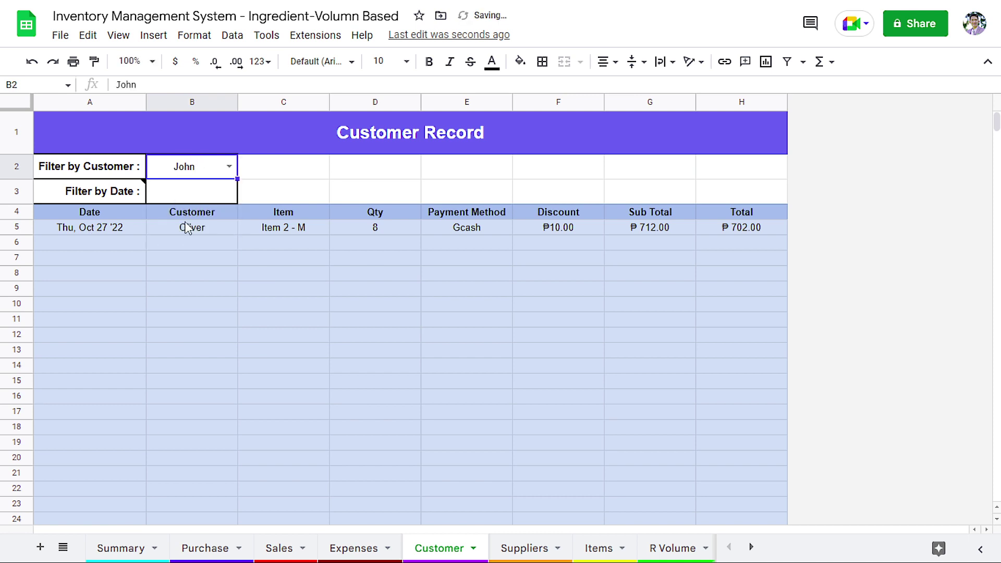
left_click(102, 230)
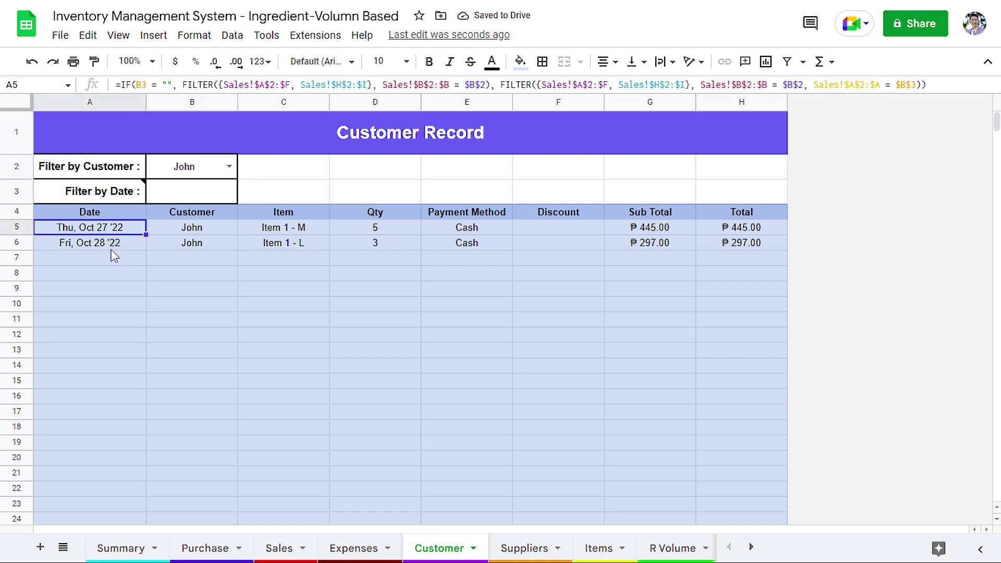
left_click(101, 244)
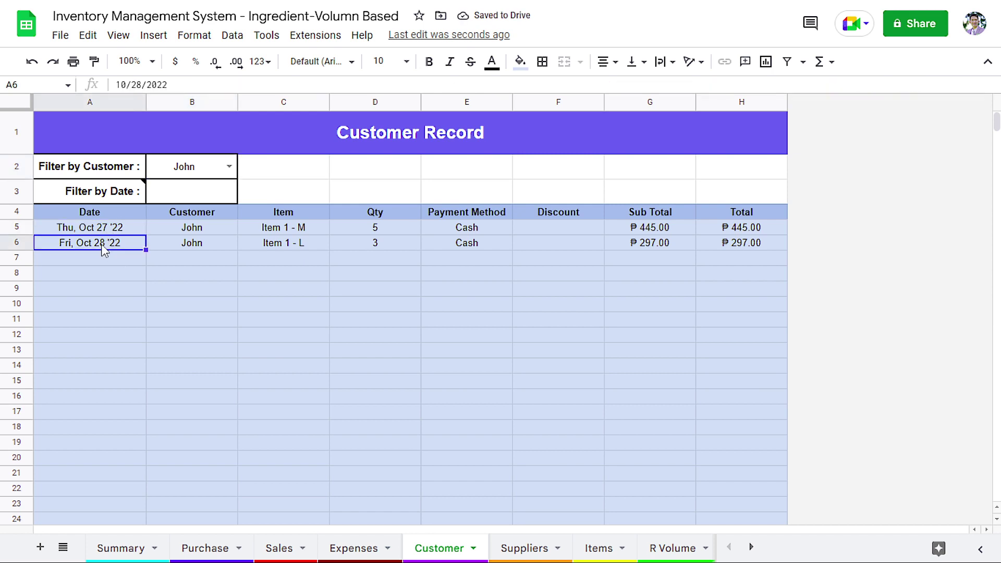
left_click(188, 196)
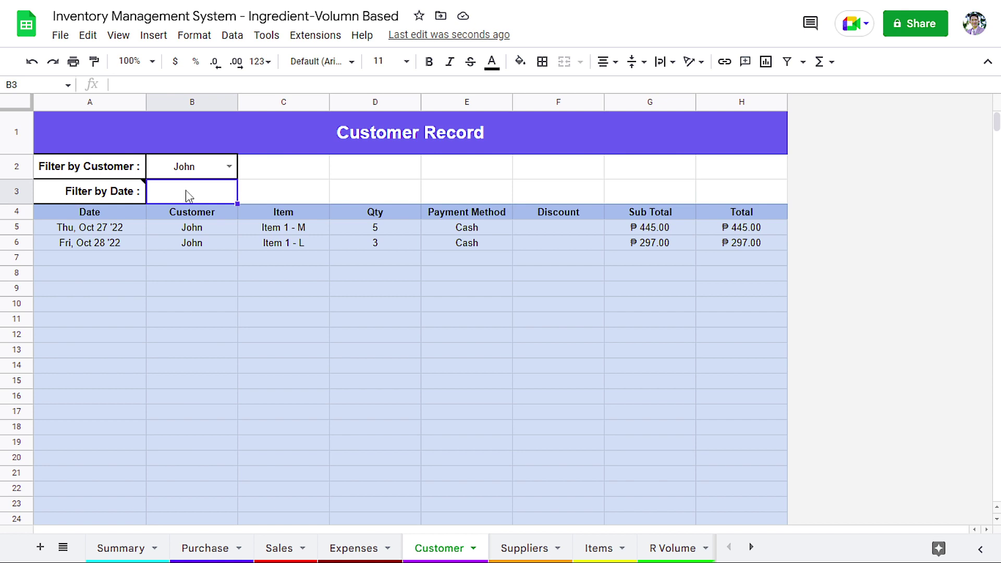
type("Thu, Oct 27 '22")
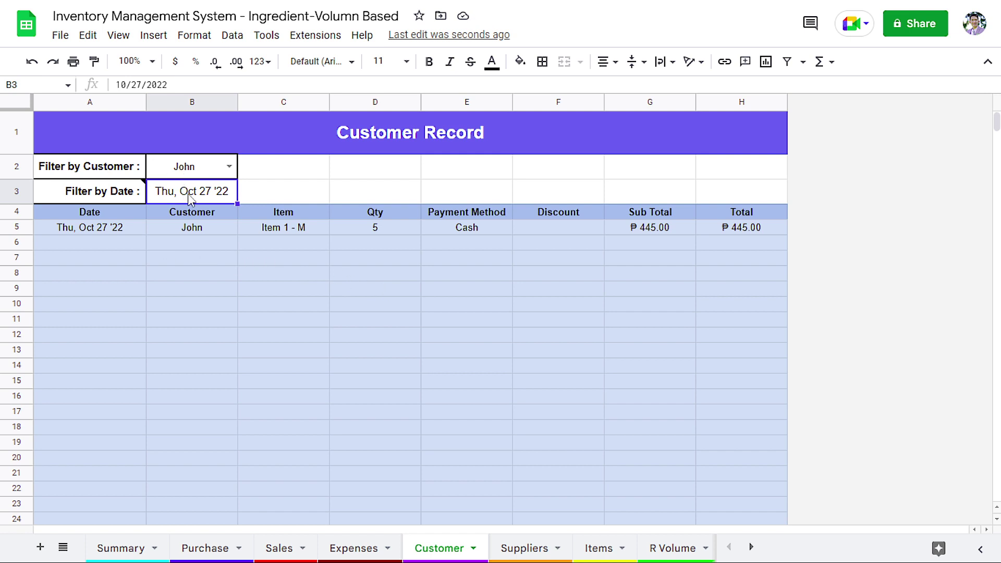
key("Delete")
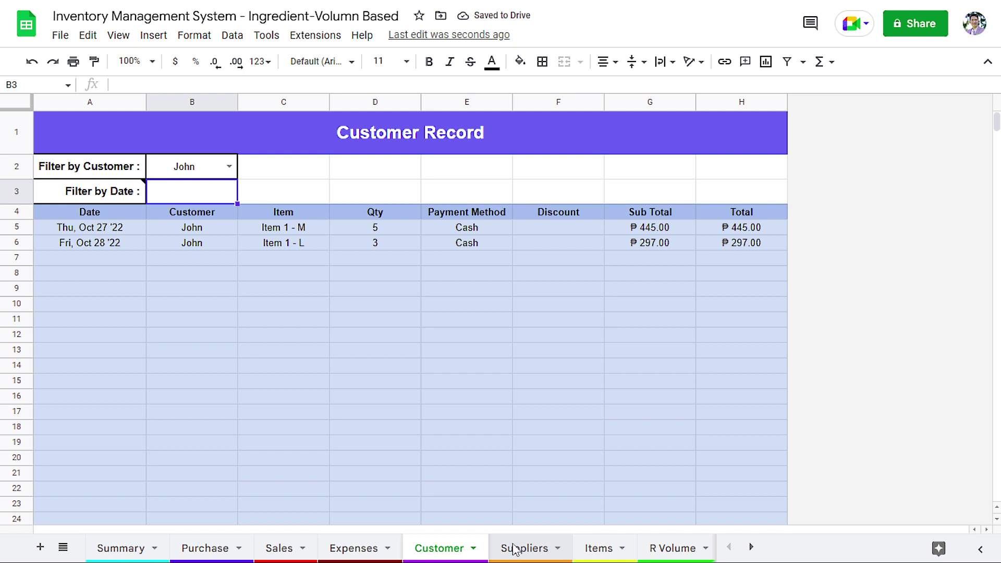
scroll(511, 544, "down", 1)
scroll(516, 549, "up", 1)
- Return to the Summary sheet showing Purchase ₱2,100.00, Sales ₱1,711.00 and Profit -₱689.00
left_click(161, 538)
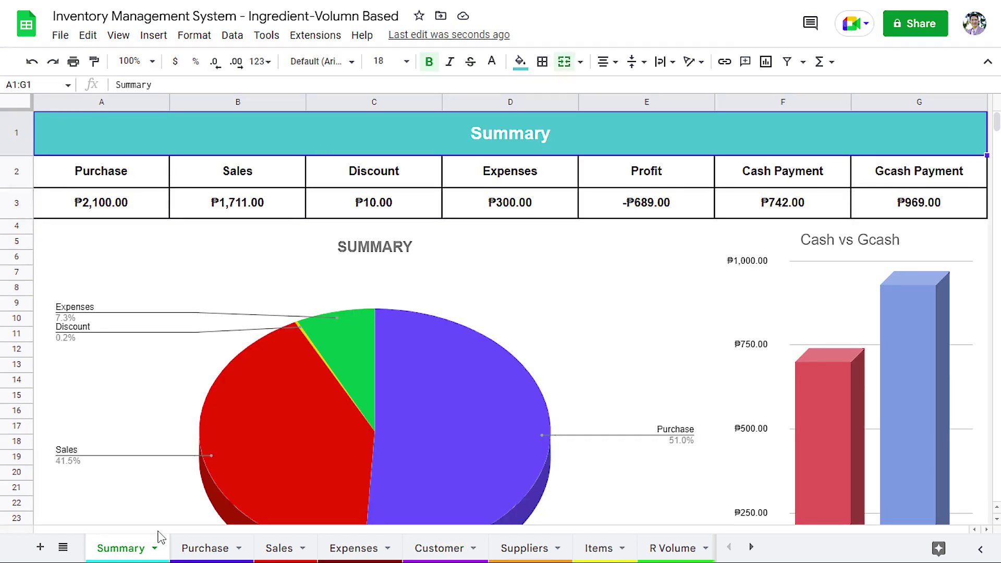